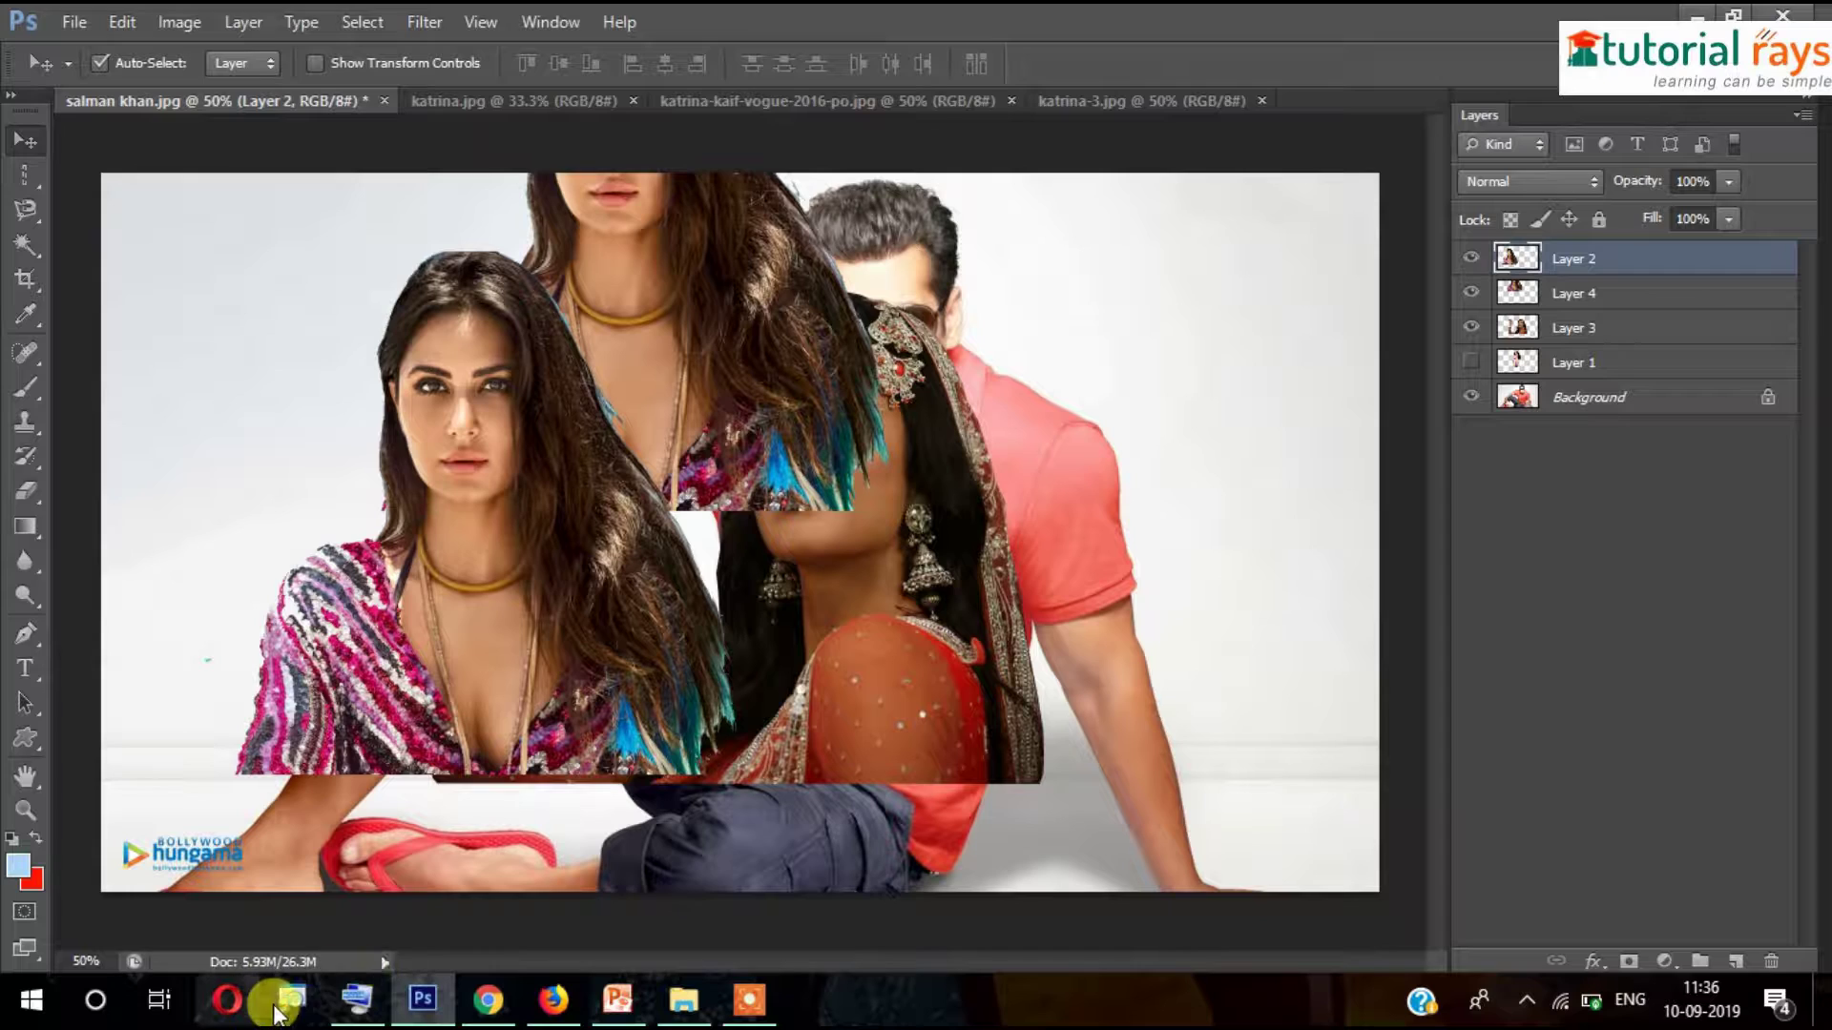
Bring up the On-Screen Keyboard to examine where the Delete key is, and minimize it again
{"action": "left_click", "coordinate": [284, 996]}
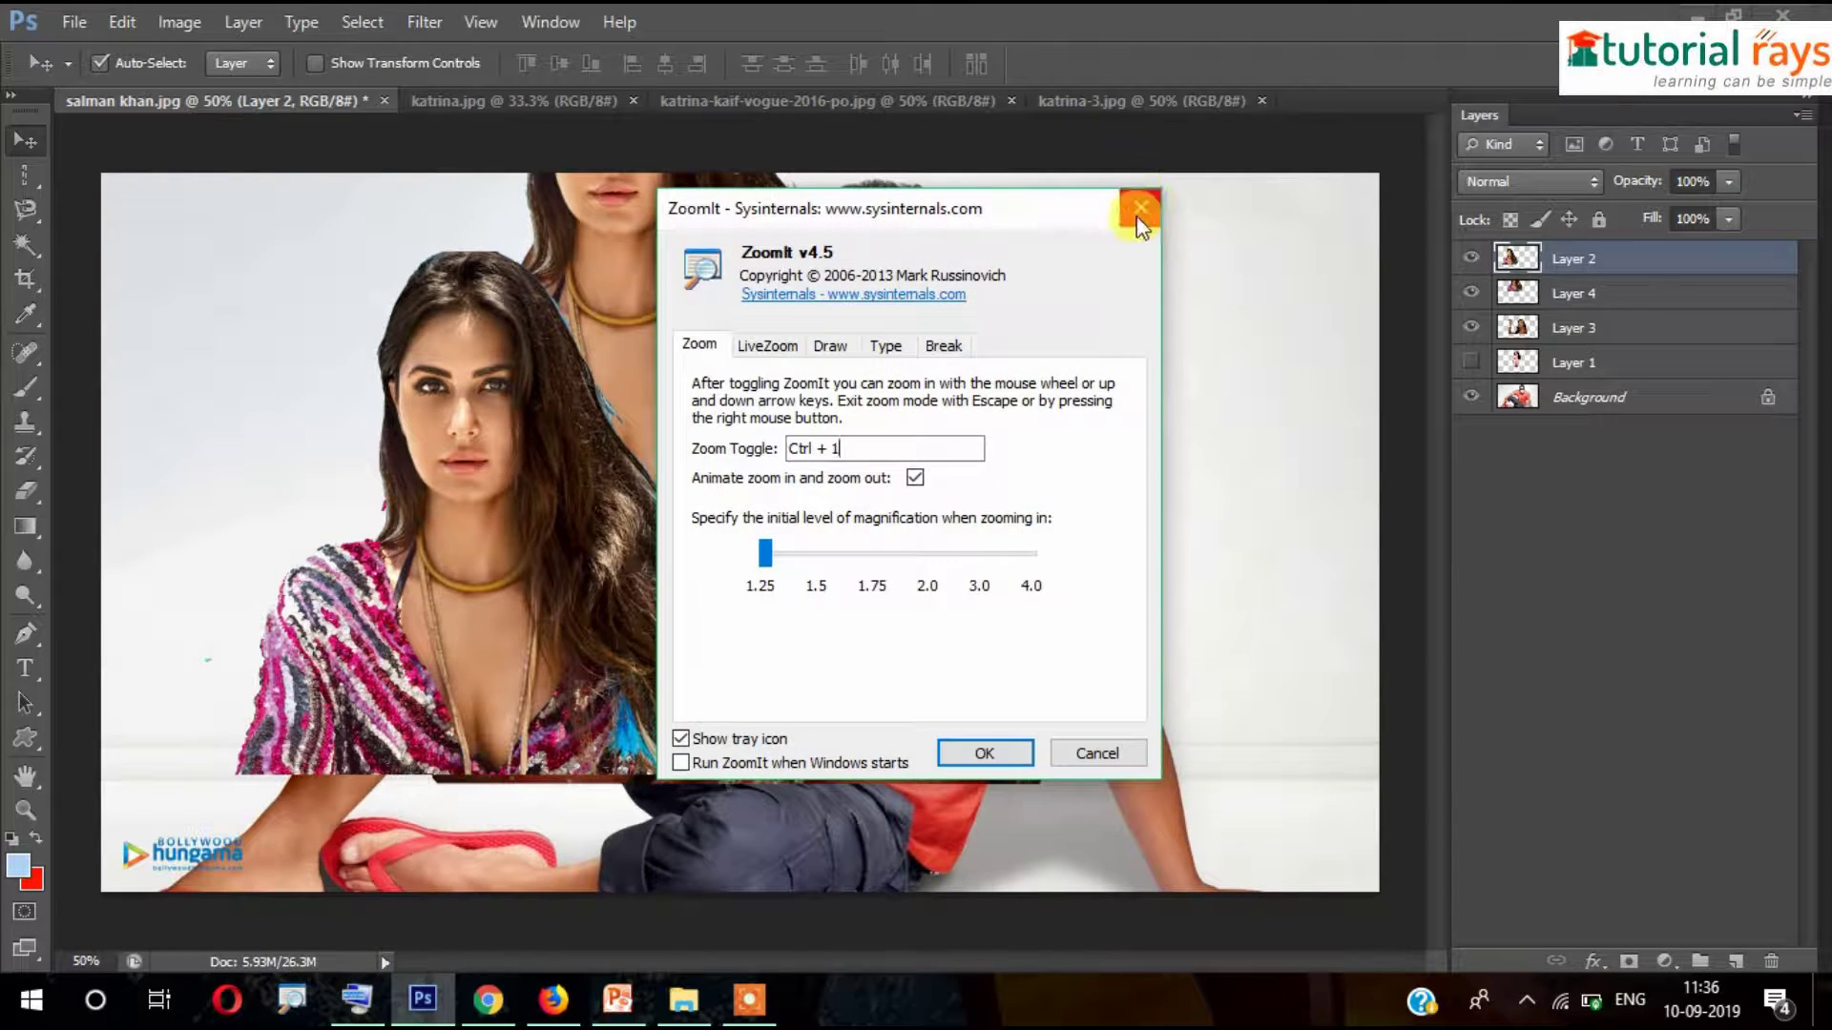
{"action": "left_click", "coordinate": [1139, 212]}
{"action": "left_click", "coordinate": [356, 999]}
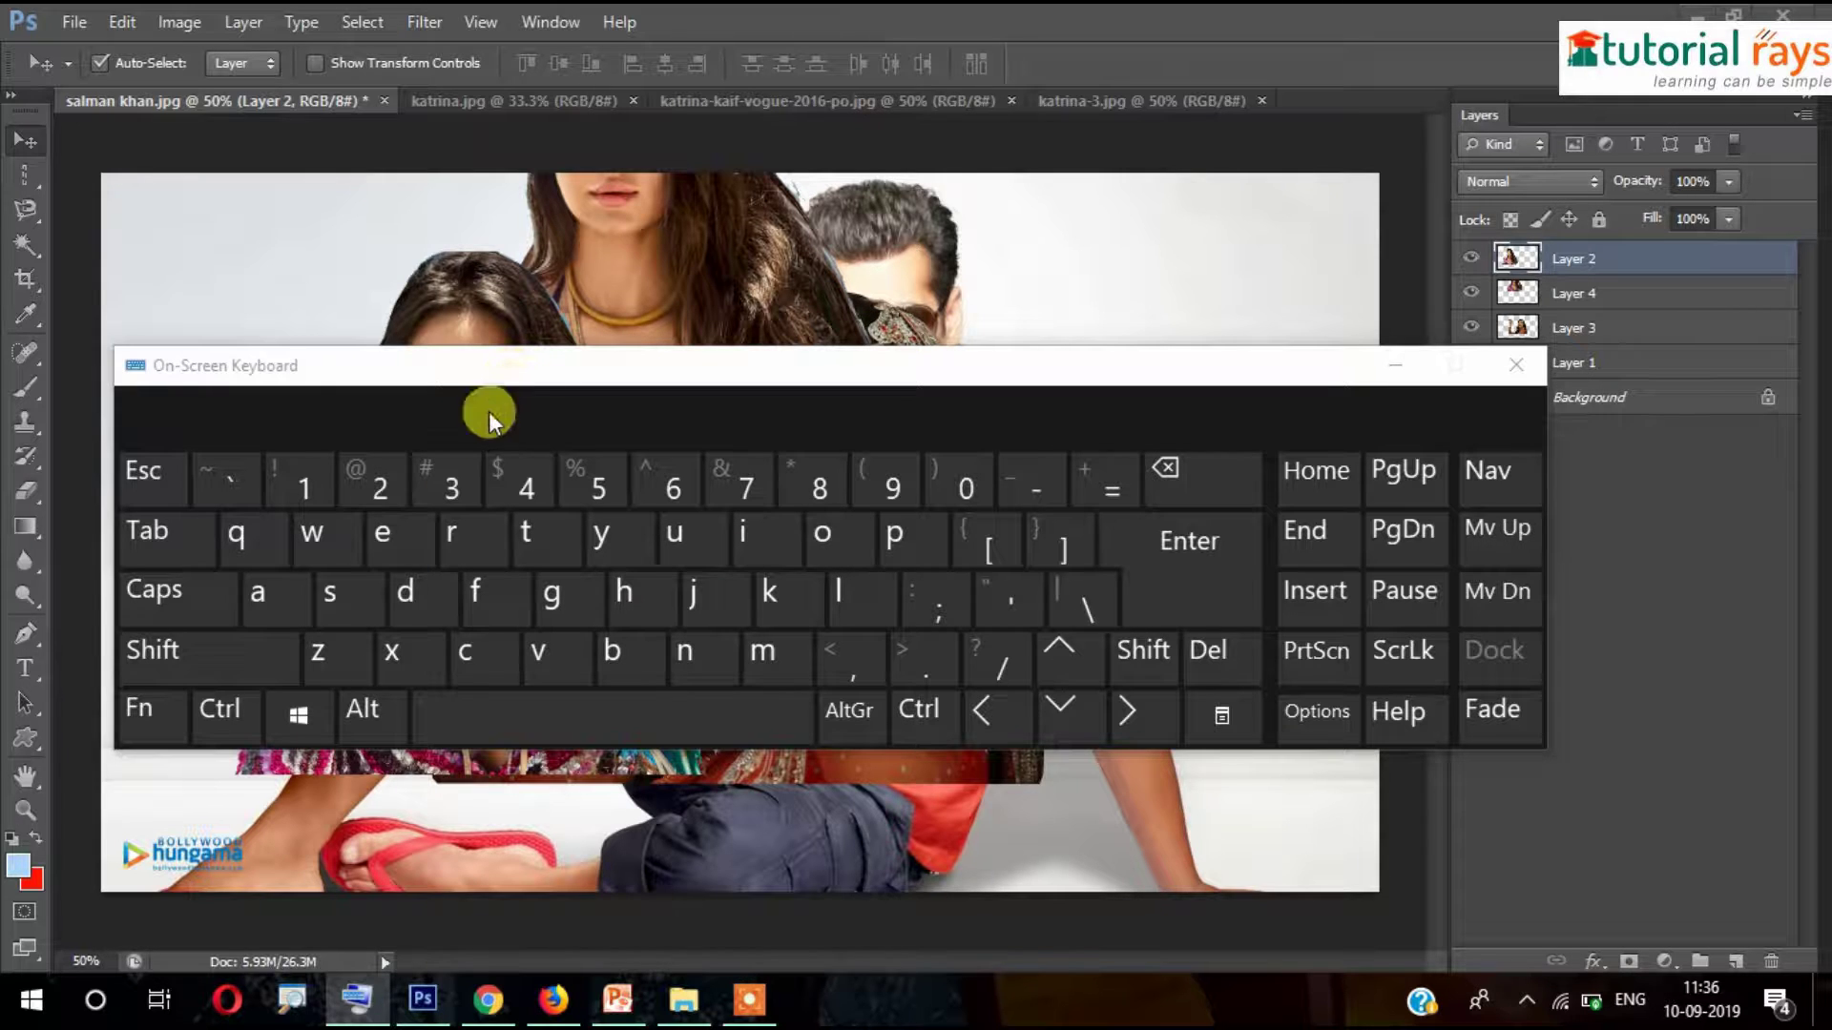
{"action": "left_click_drag", "start_coordinate": [507, 368], "coordinate": [536, 297]}
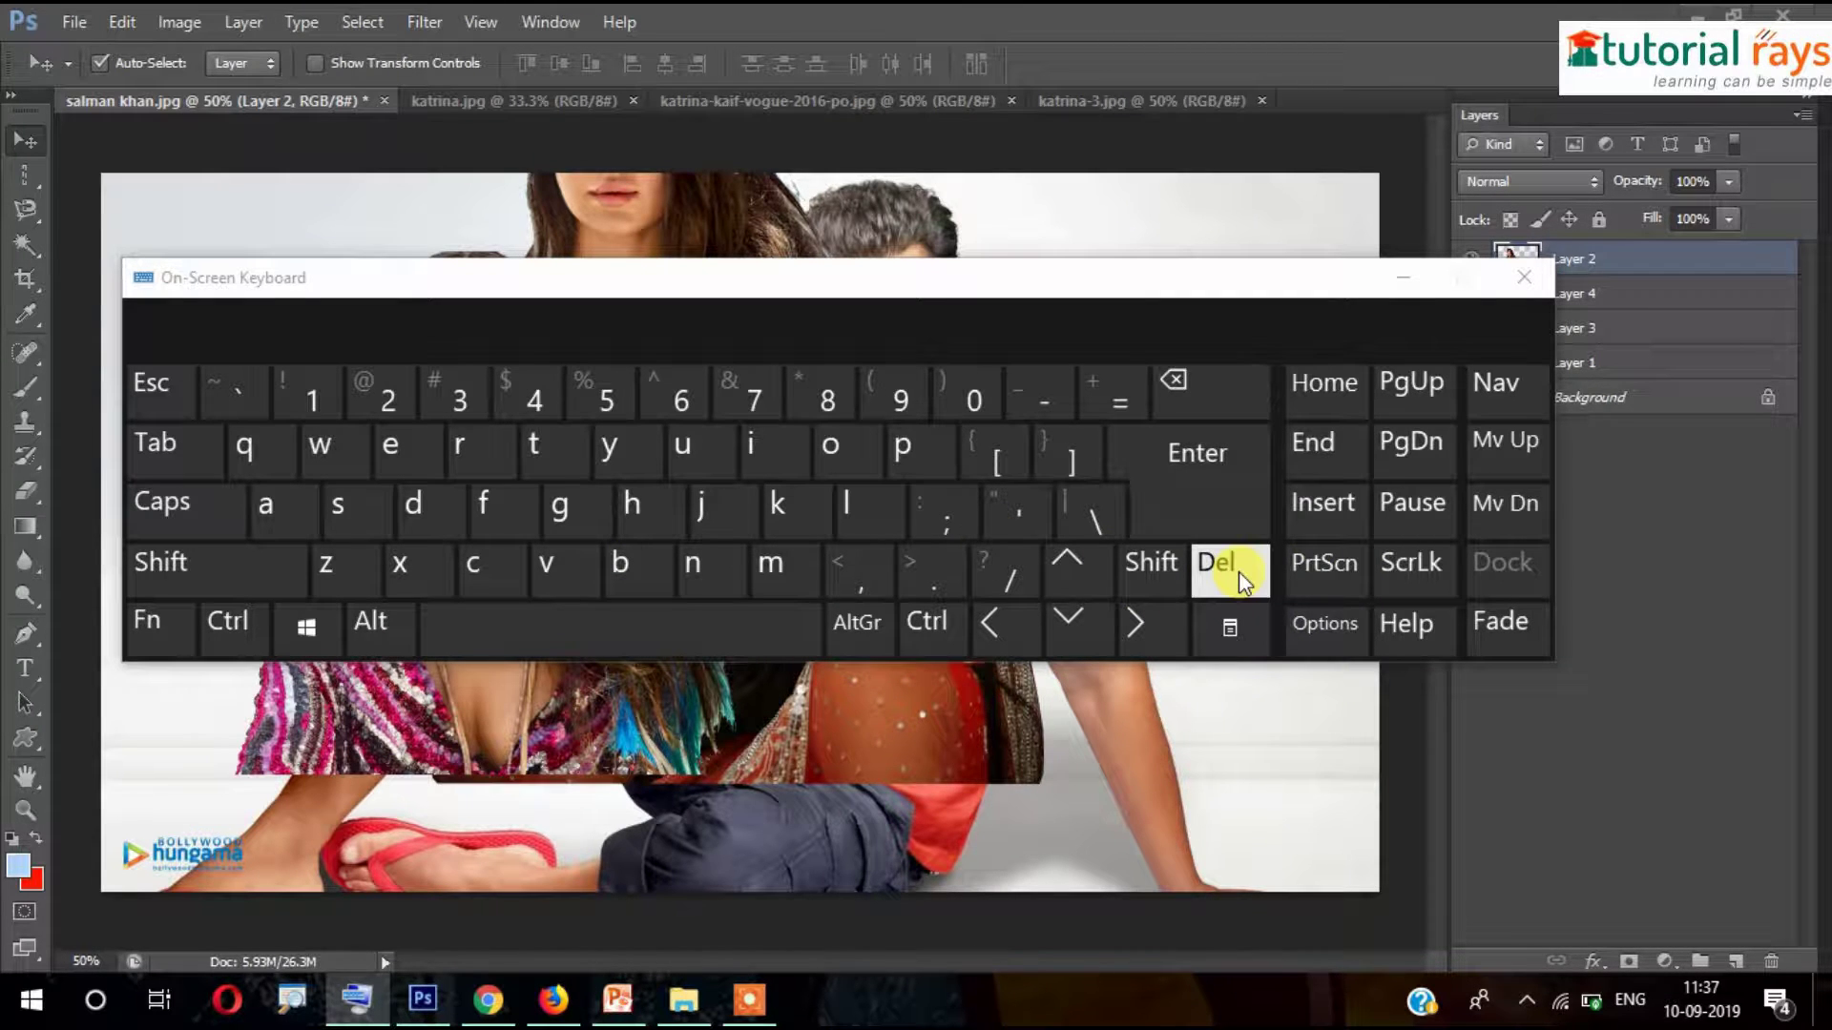
{"action": "left_click", "coordinate": [1403, 278]}
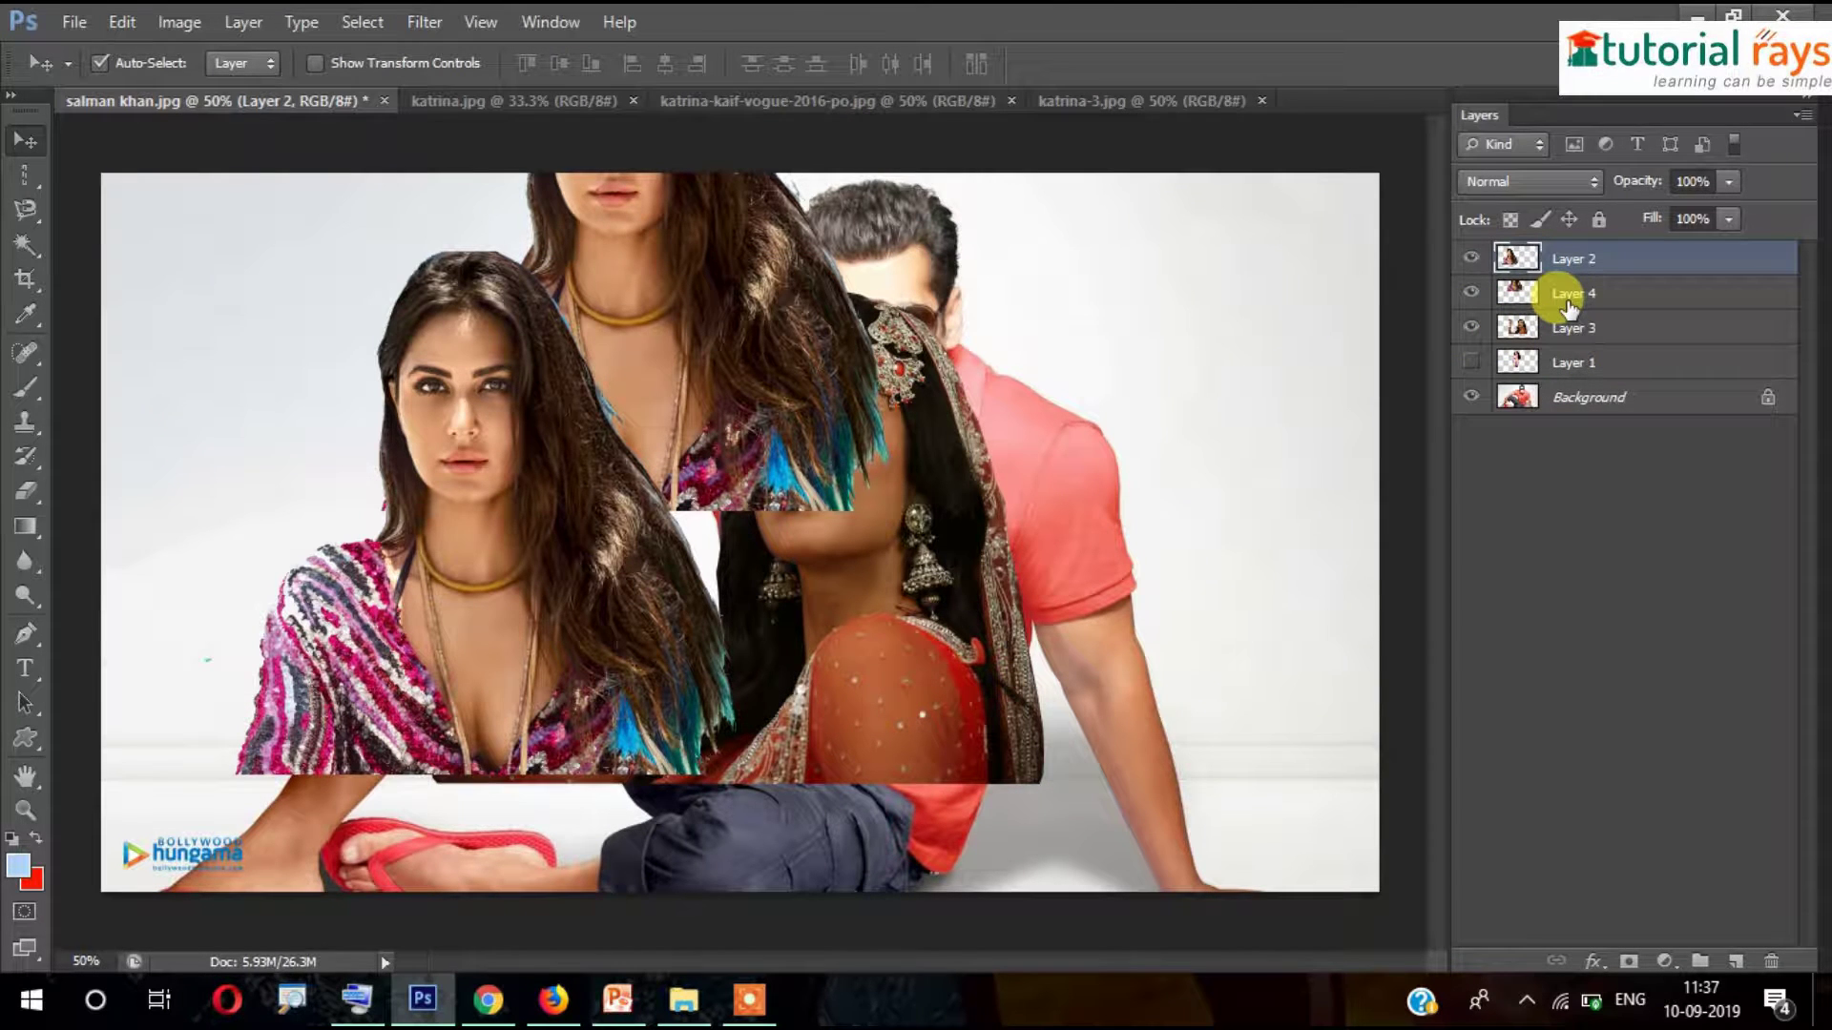
Delete all four layers above the Background in salman khan.jpg
{"action": "key", "text": "Delete"}
{"action": "key", "text": "Delete"}
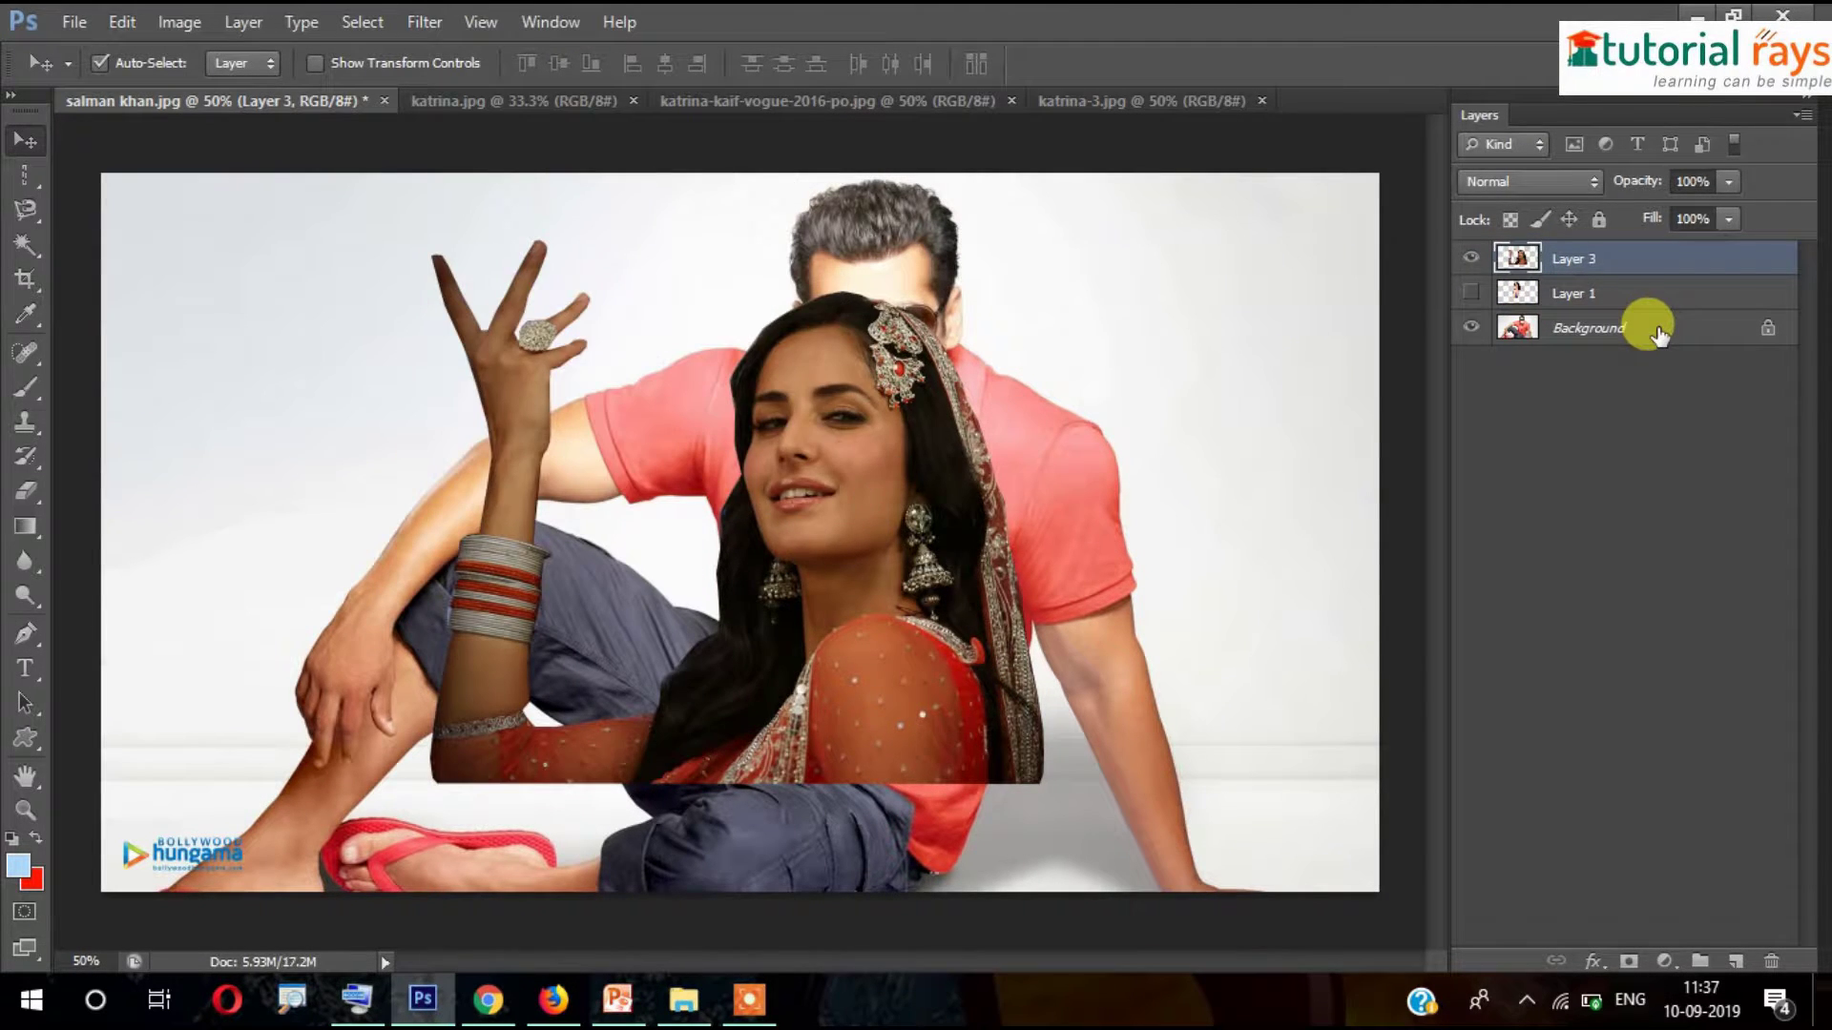
{"action": "key", "text": "Delete"}
{"action": "key", "text": "Delete"}
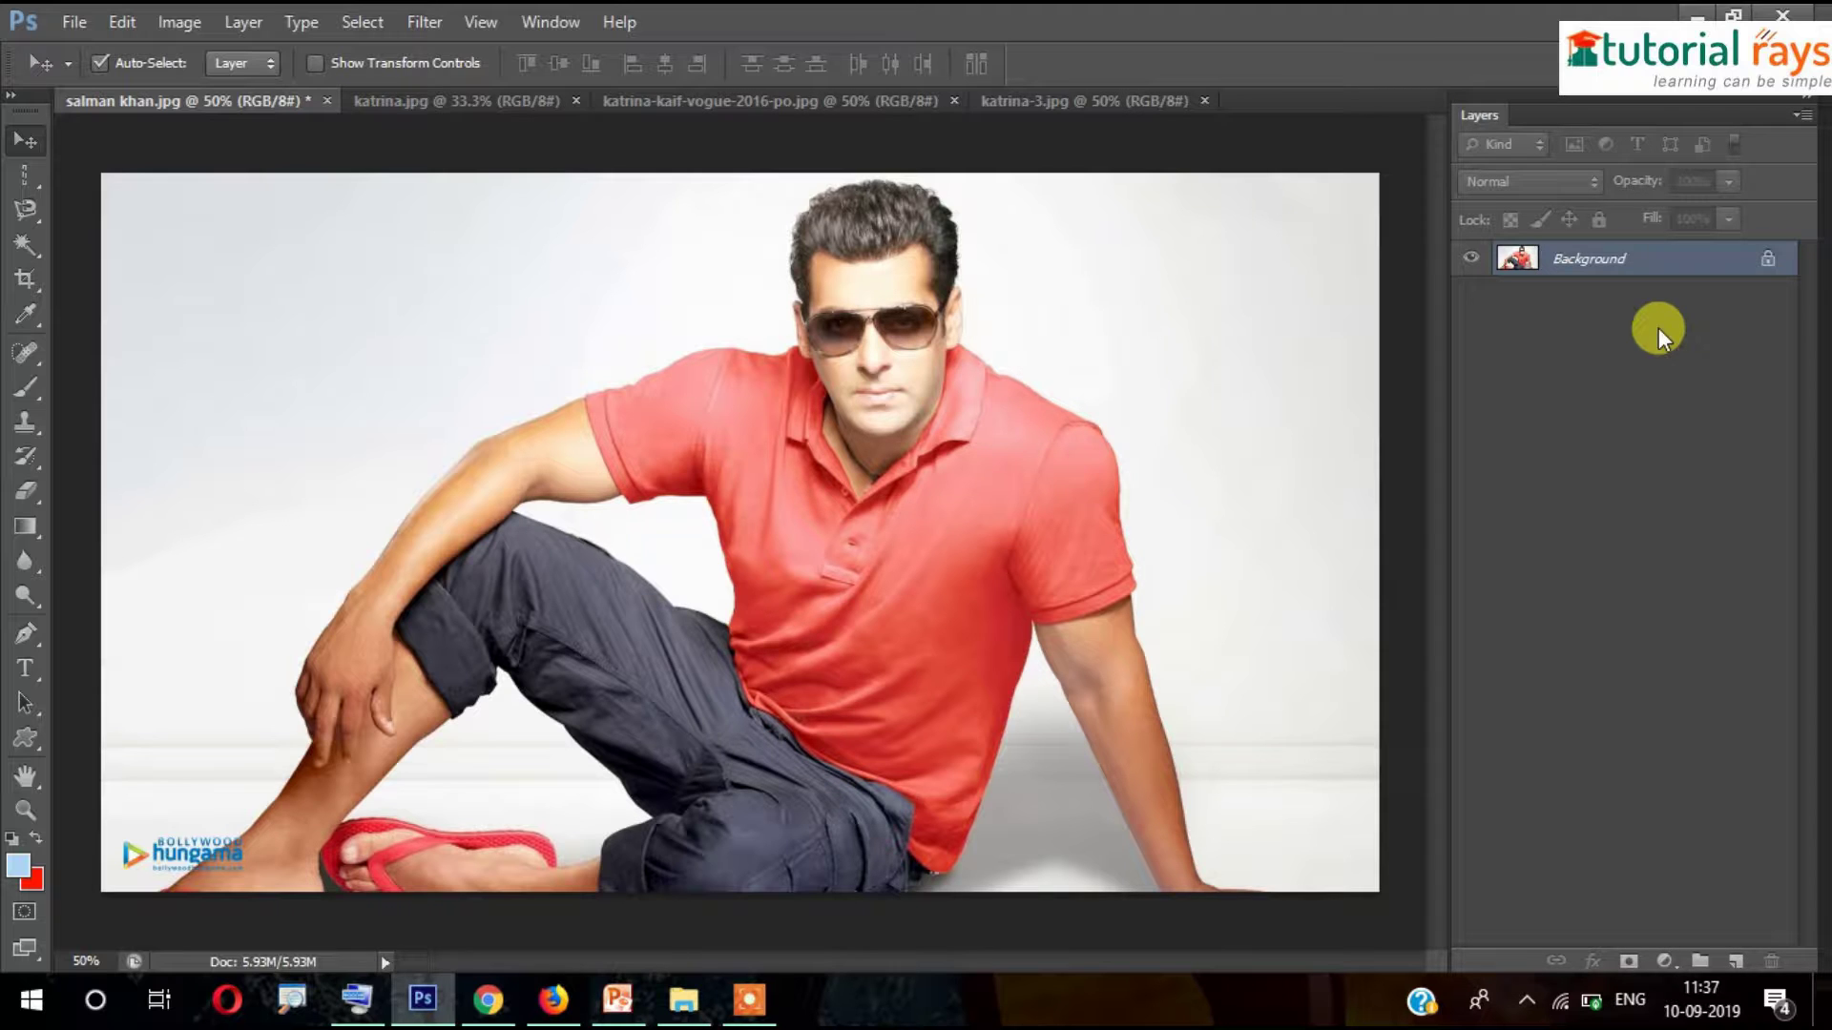
Copy the whole beach portrait from katrina-kaif-vogue-2016-po.jpg into salman khan.jpg as a new layer covering the canvas
{"action": "left_click", "coordinate": [1064, 94]}
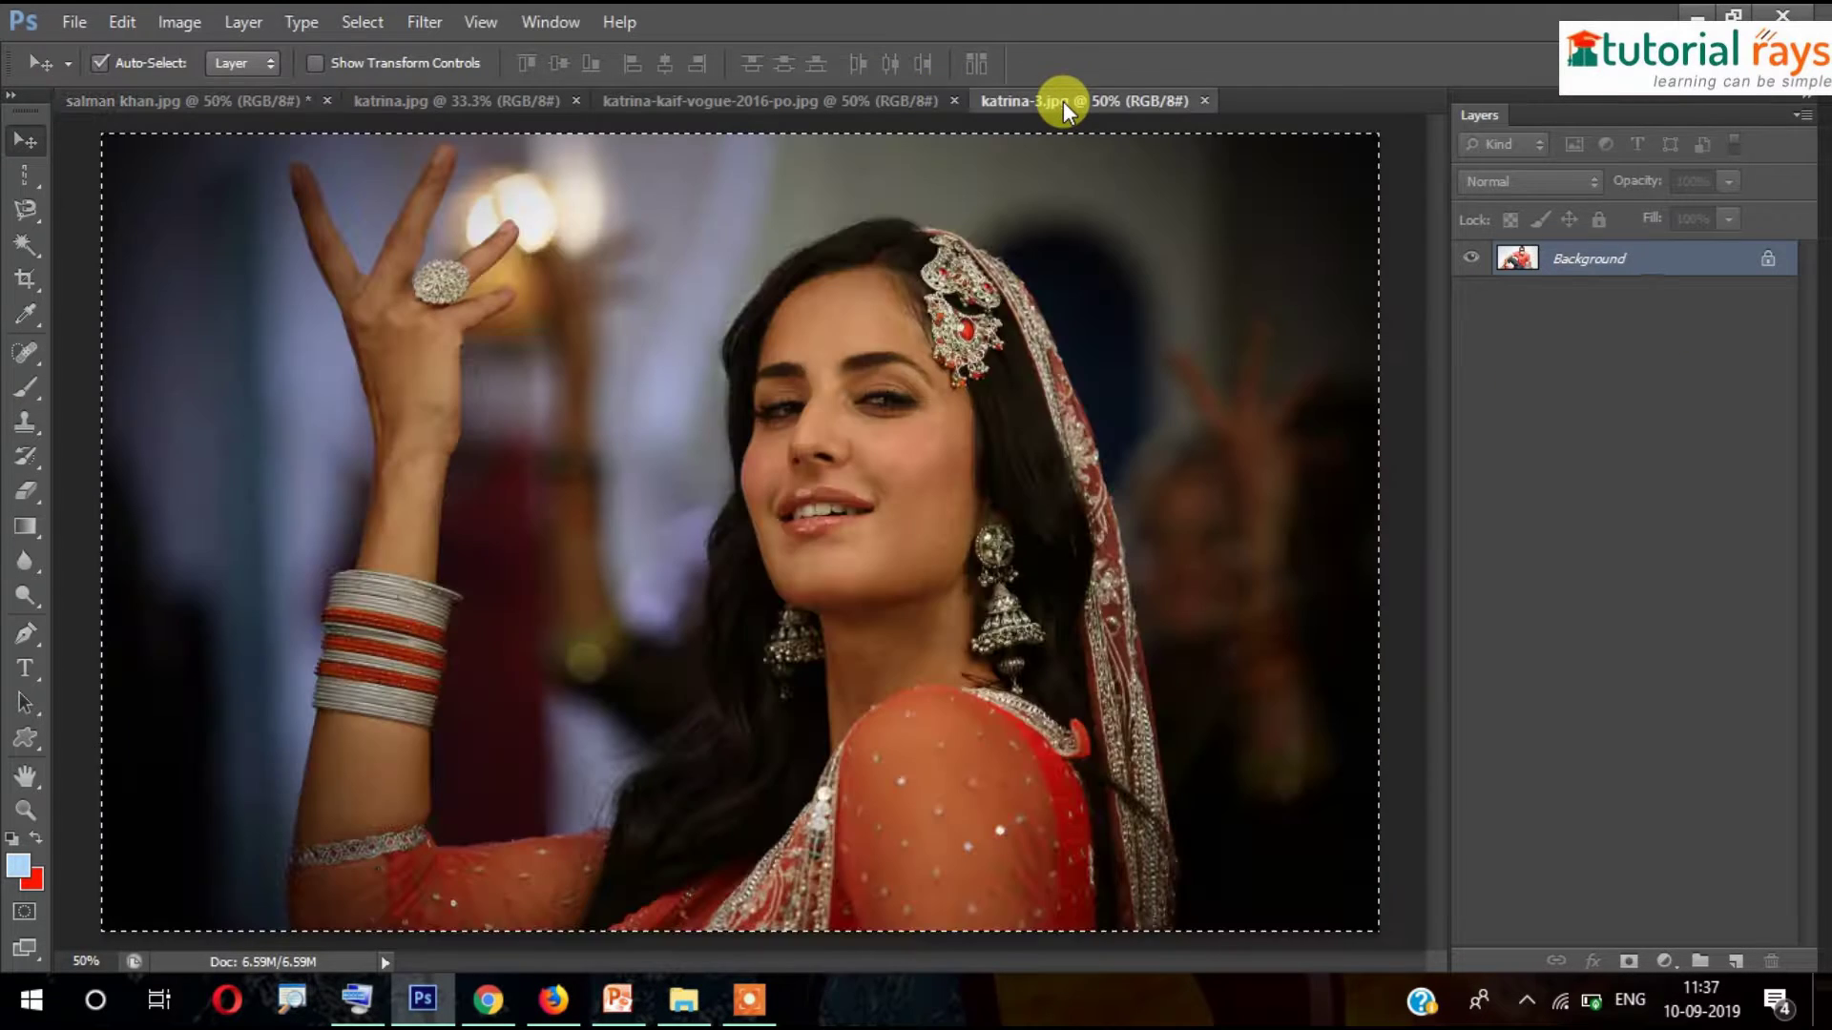
{"action": "key", "text": "ctrl+a"}
{"action": "left_click_drag", "start_coordinate": [924, 128], "coordinate": [1087, 418]}
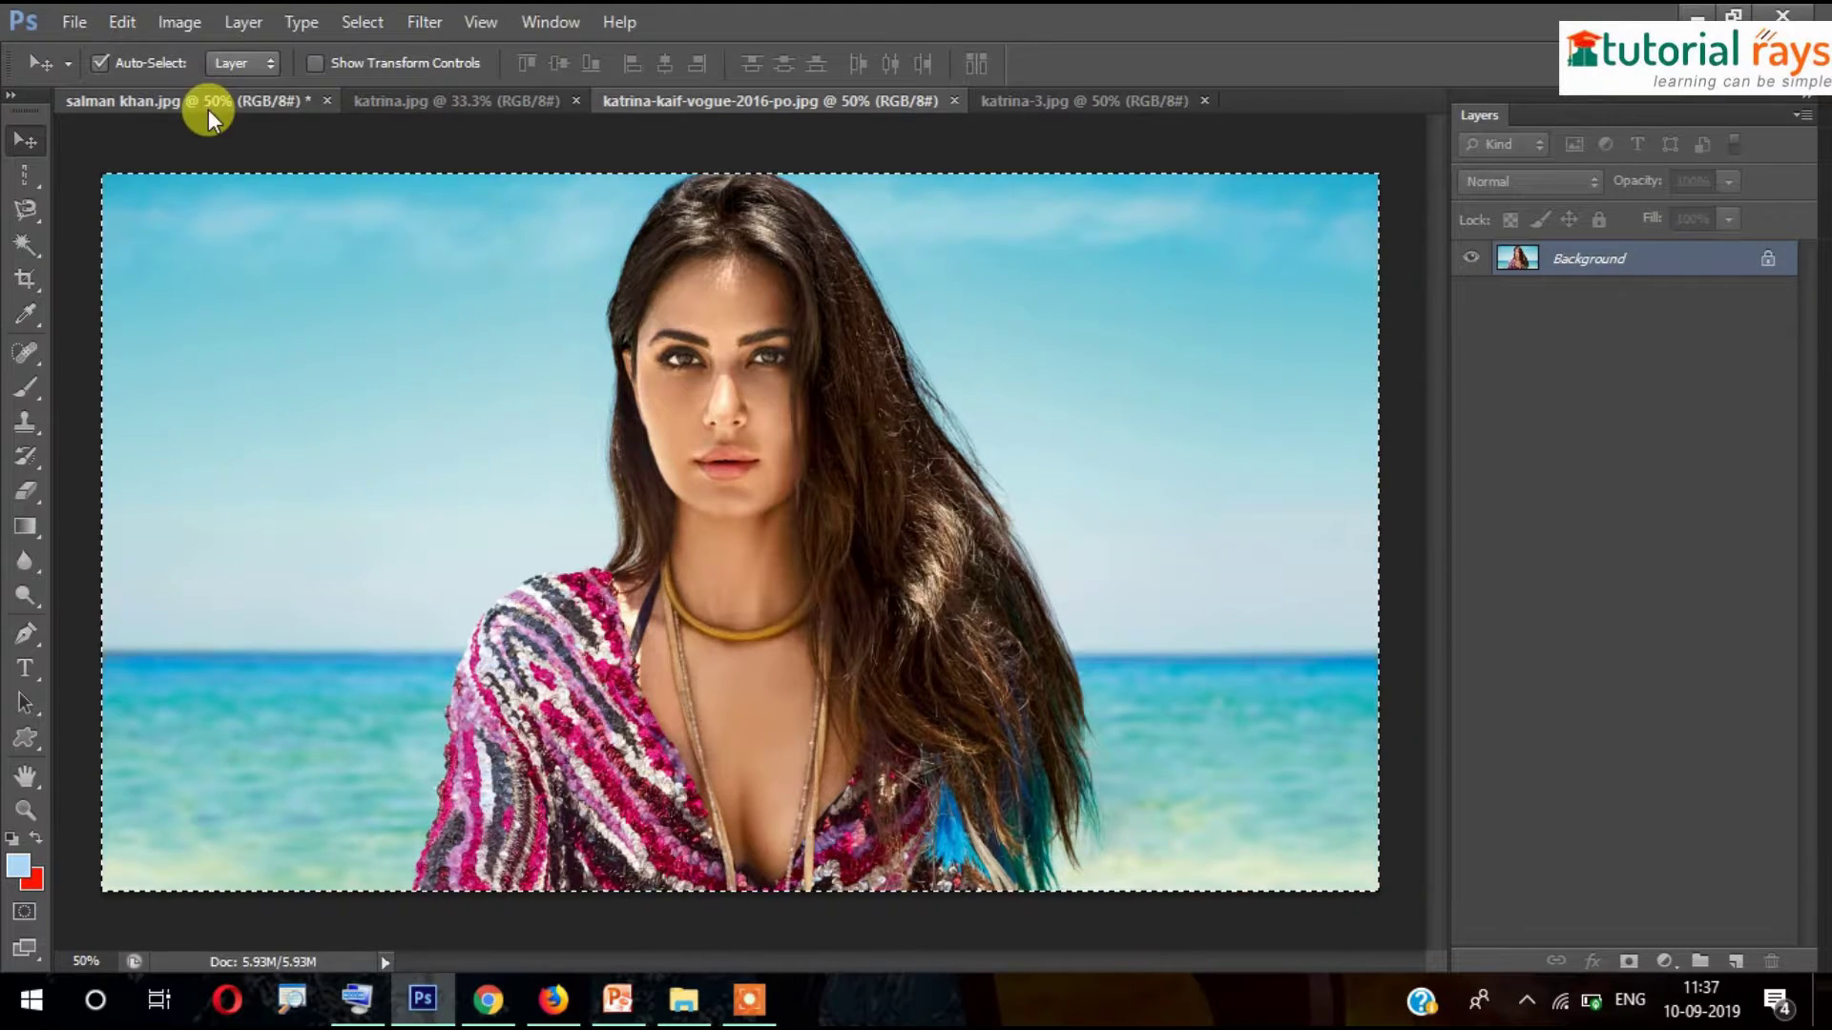
{"action": "left_click_drag", "start_coordinate": [208, 109], "coordinate": [742, 391]}
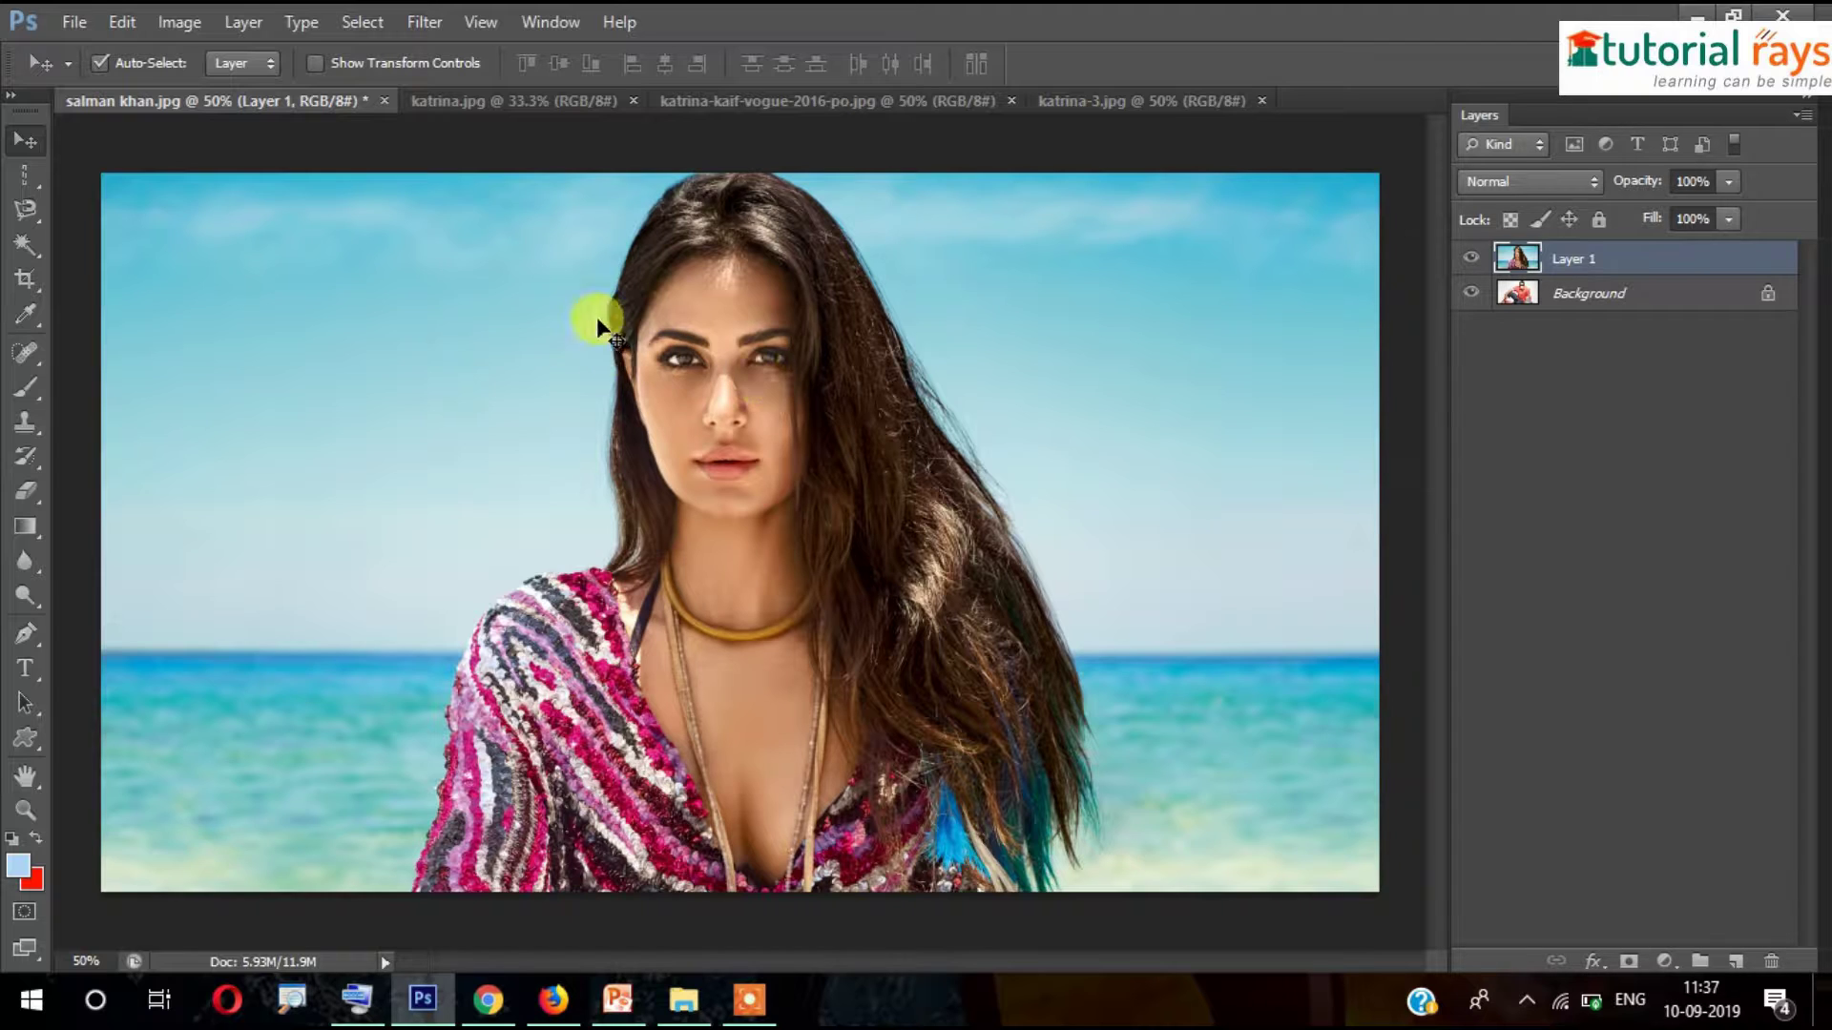
Draw a rectangular marquee of about 836 × 580 px around the woman's head and hair, and crop the image to it
{"action": "left_click", "coordinate": [25, 174]}
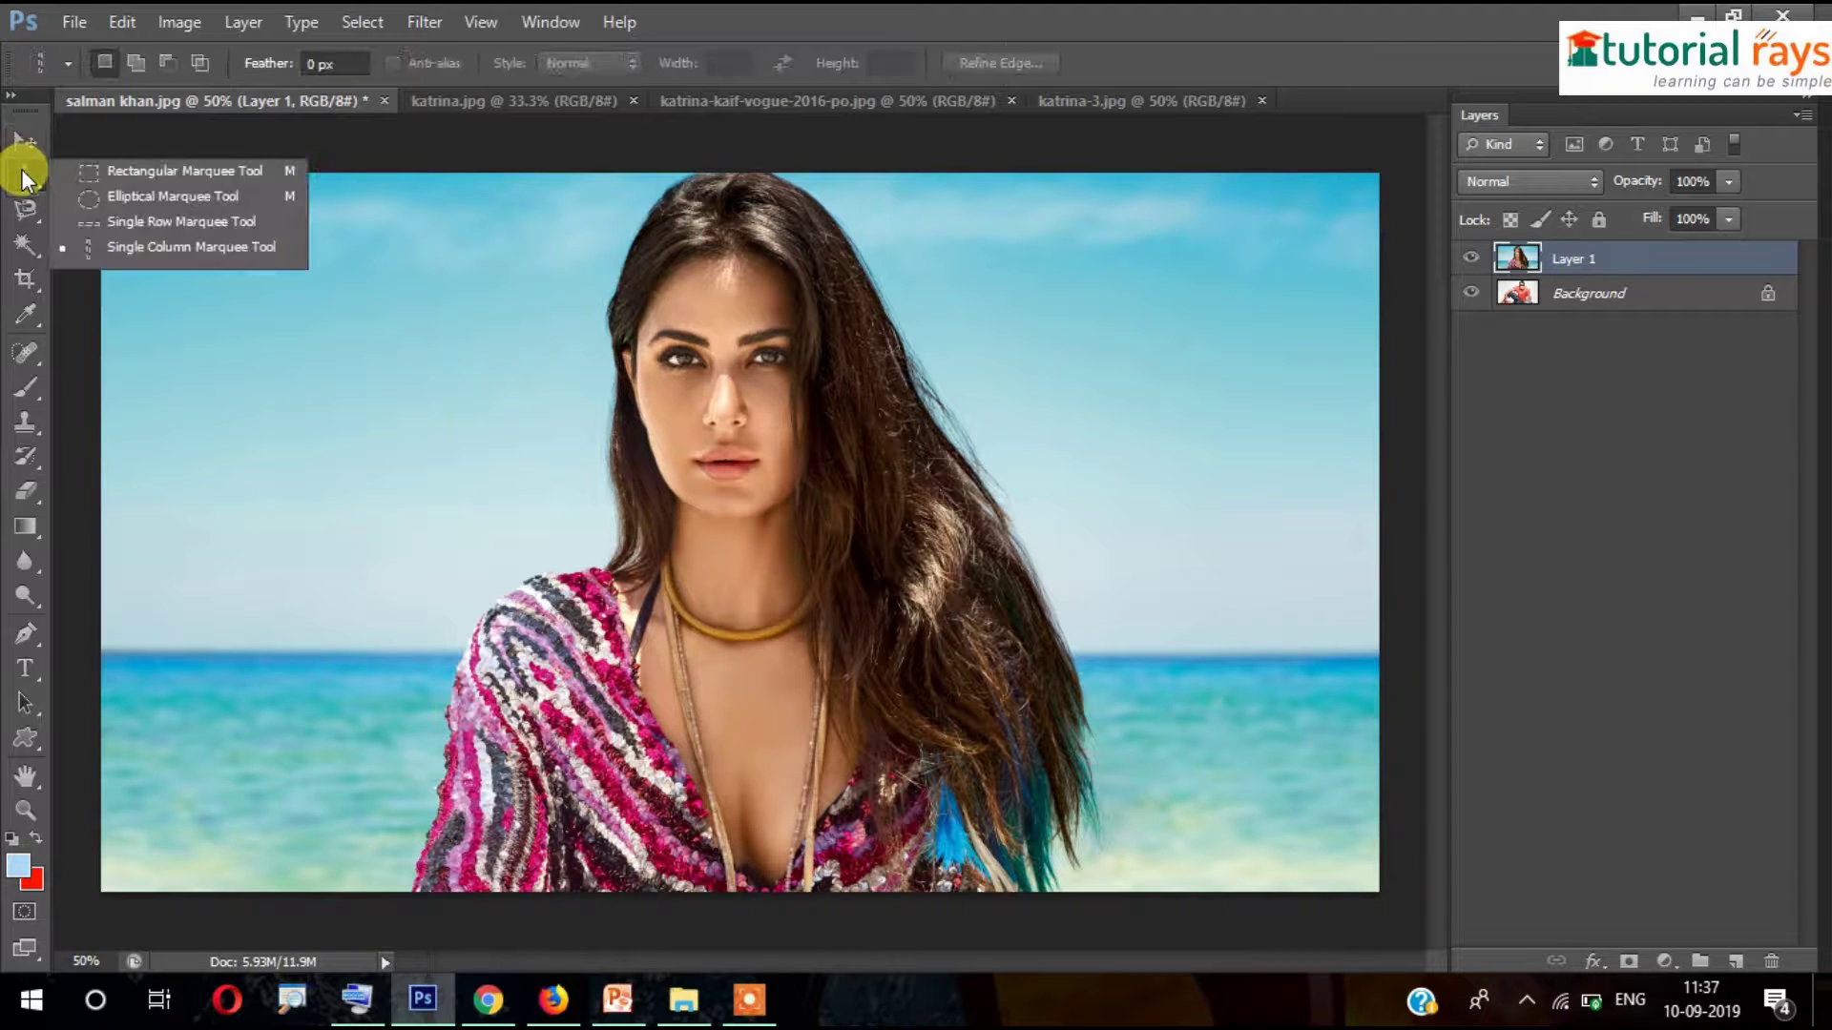
{"action": "left_click", "coordinate": [118, 180]}
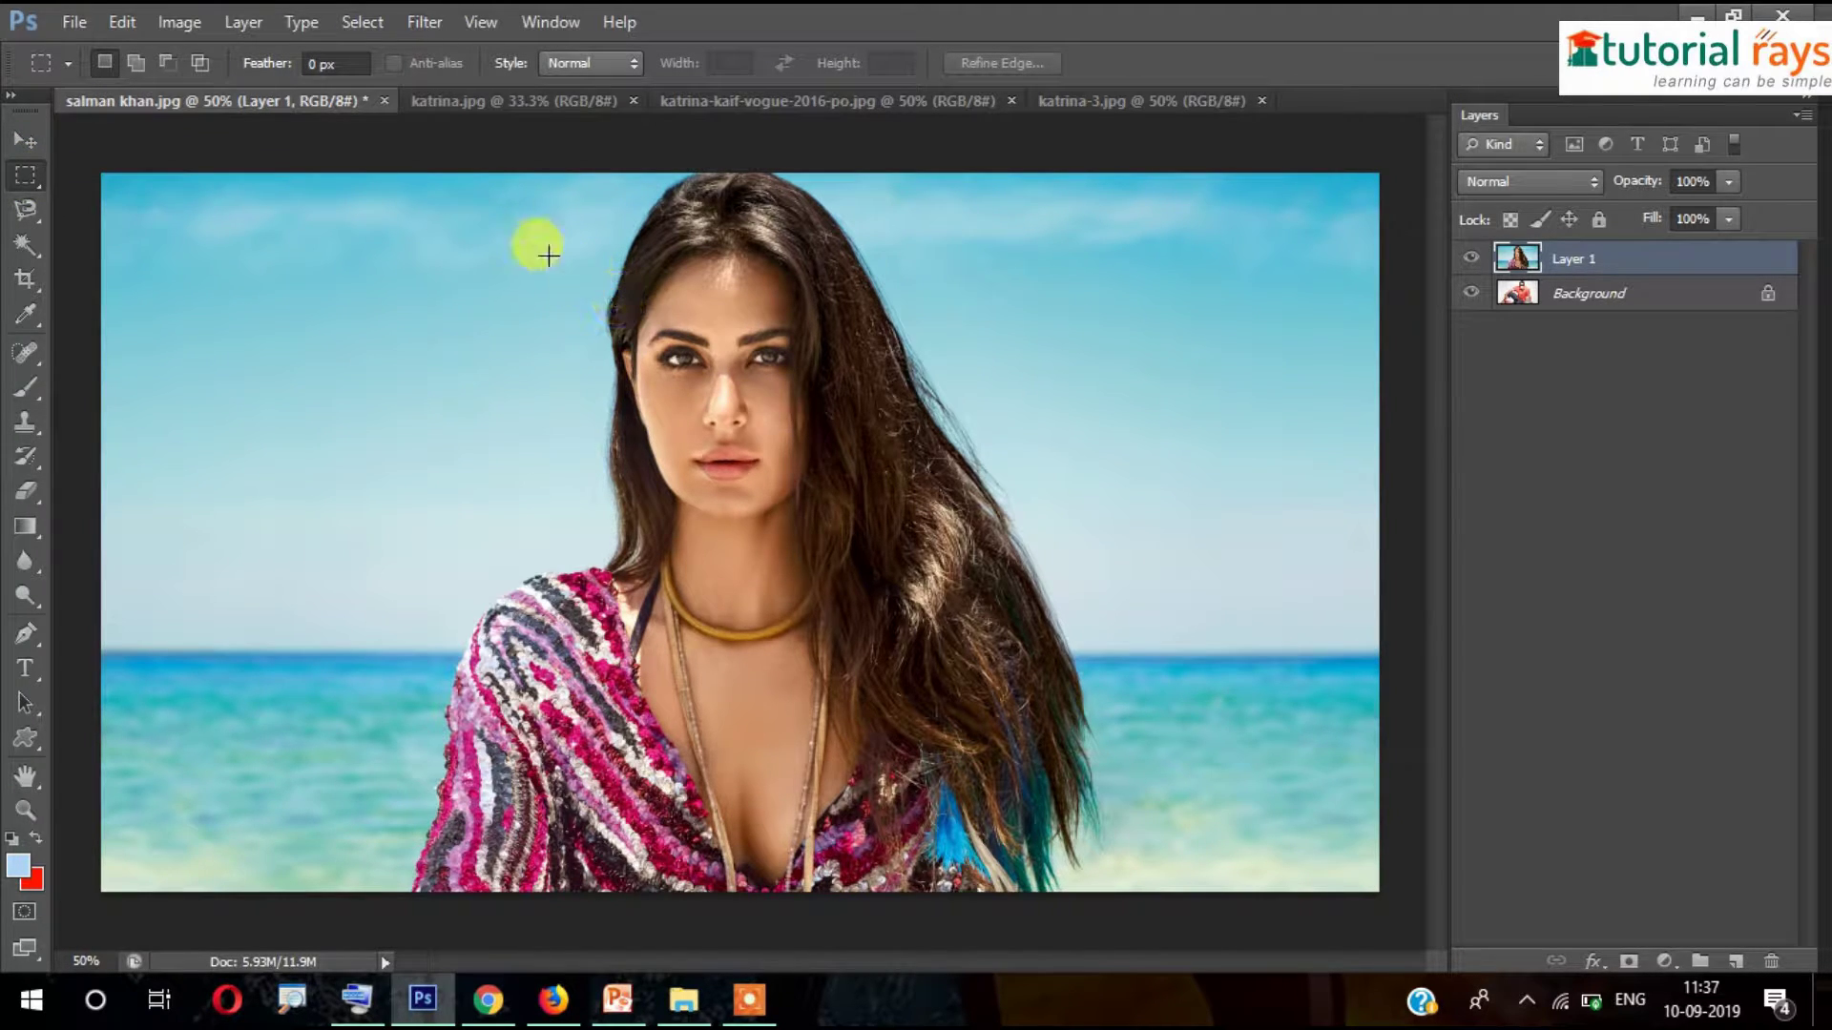
{"action": "left_click_drag", "start_coordinate": [479, 186], "coordinate": [1034, 571]}
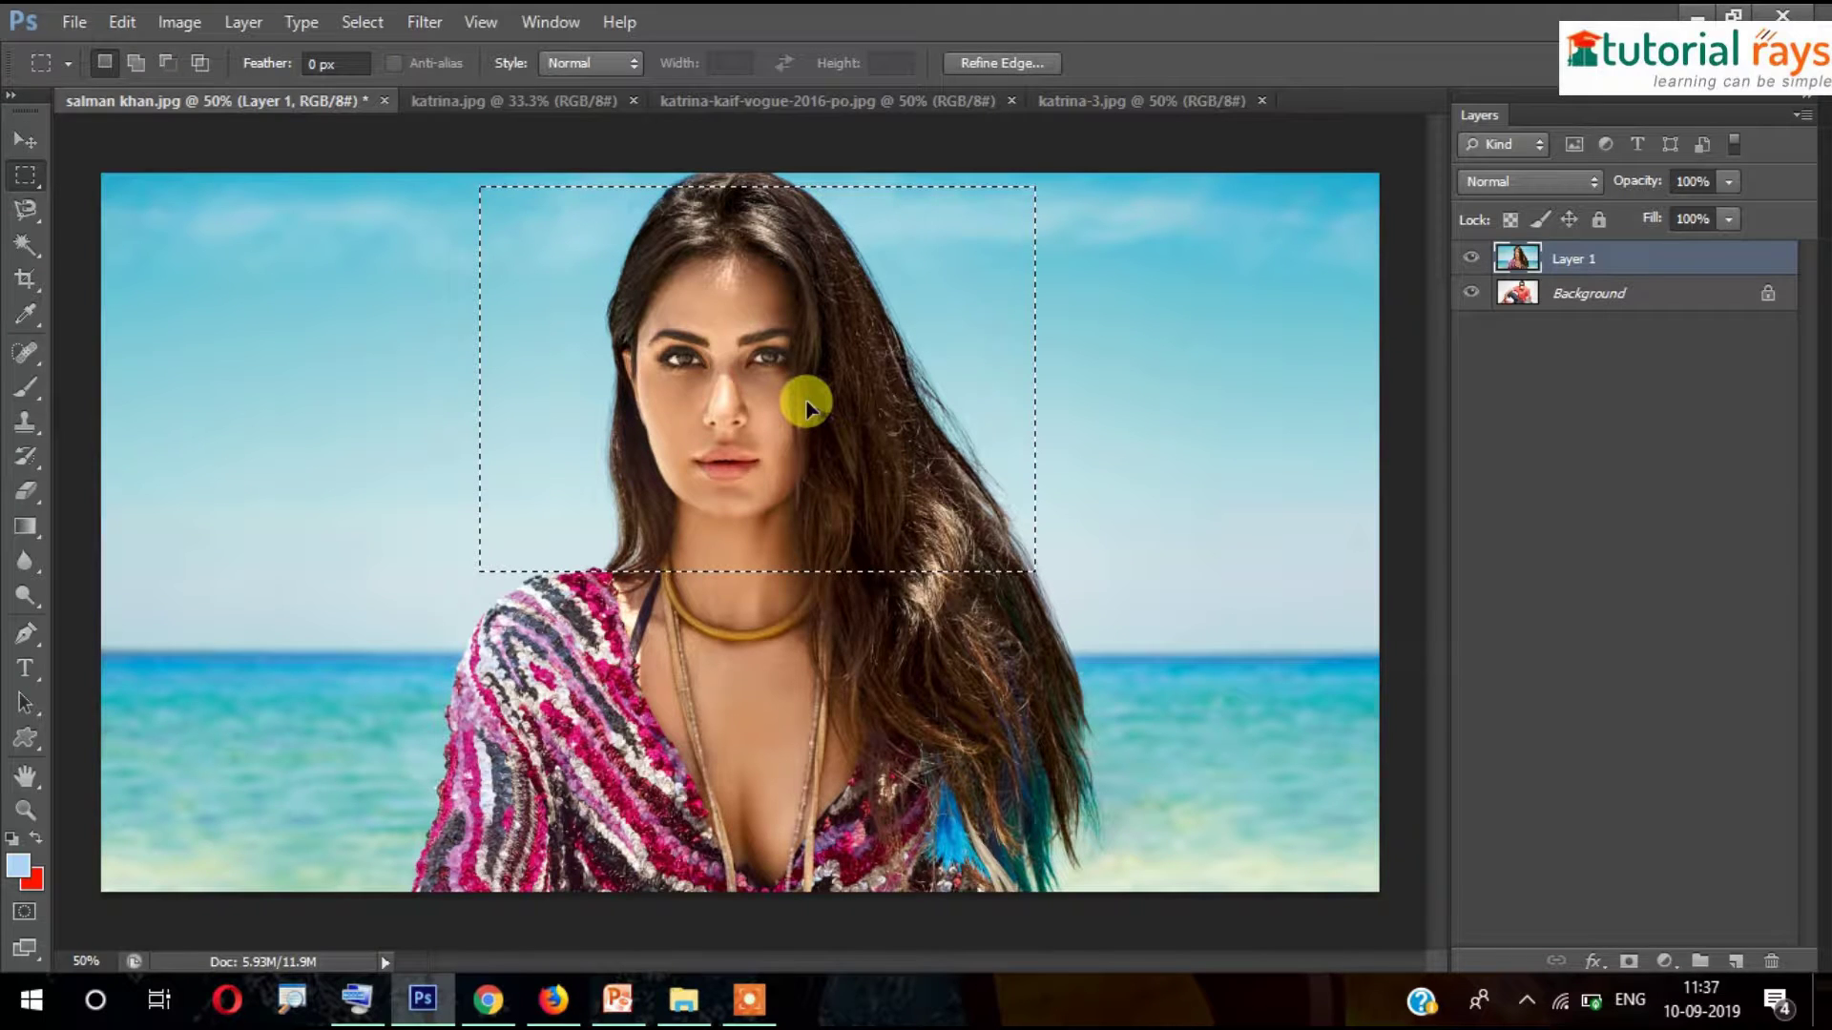
{"action": "left_click_drag", "start_coordinate": [806, 408], "coordinate": [812, 408]}
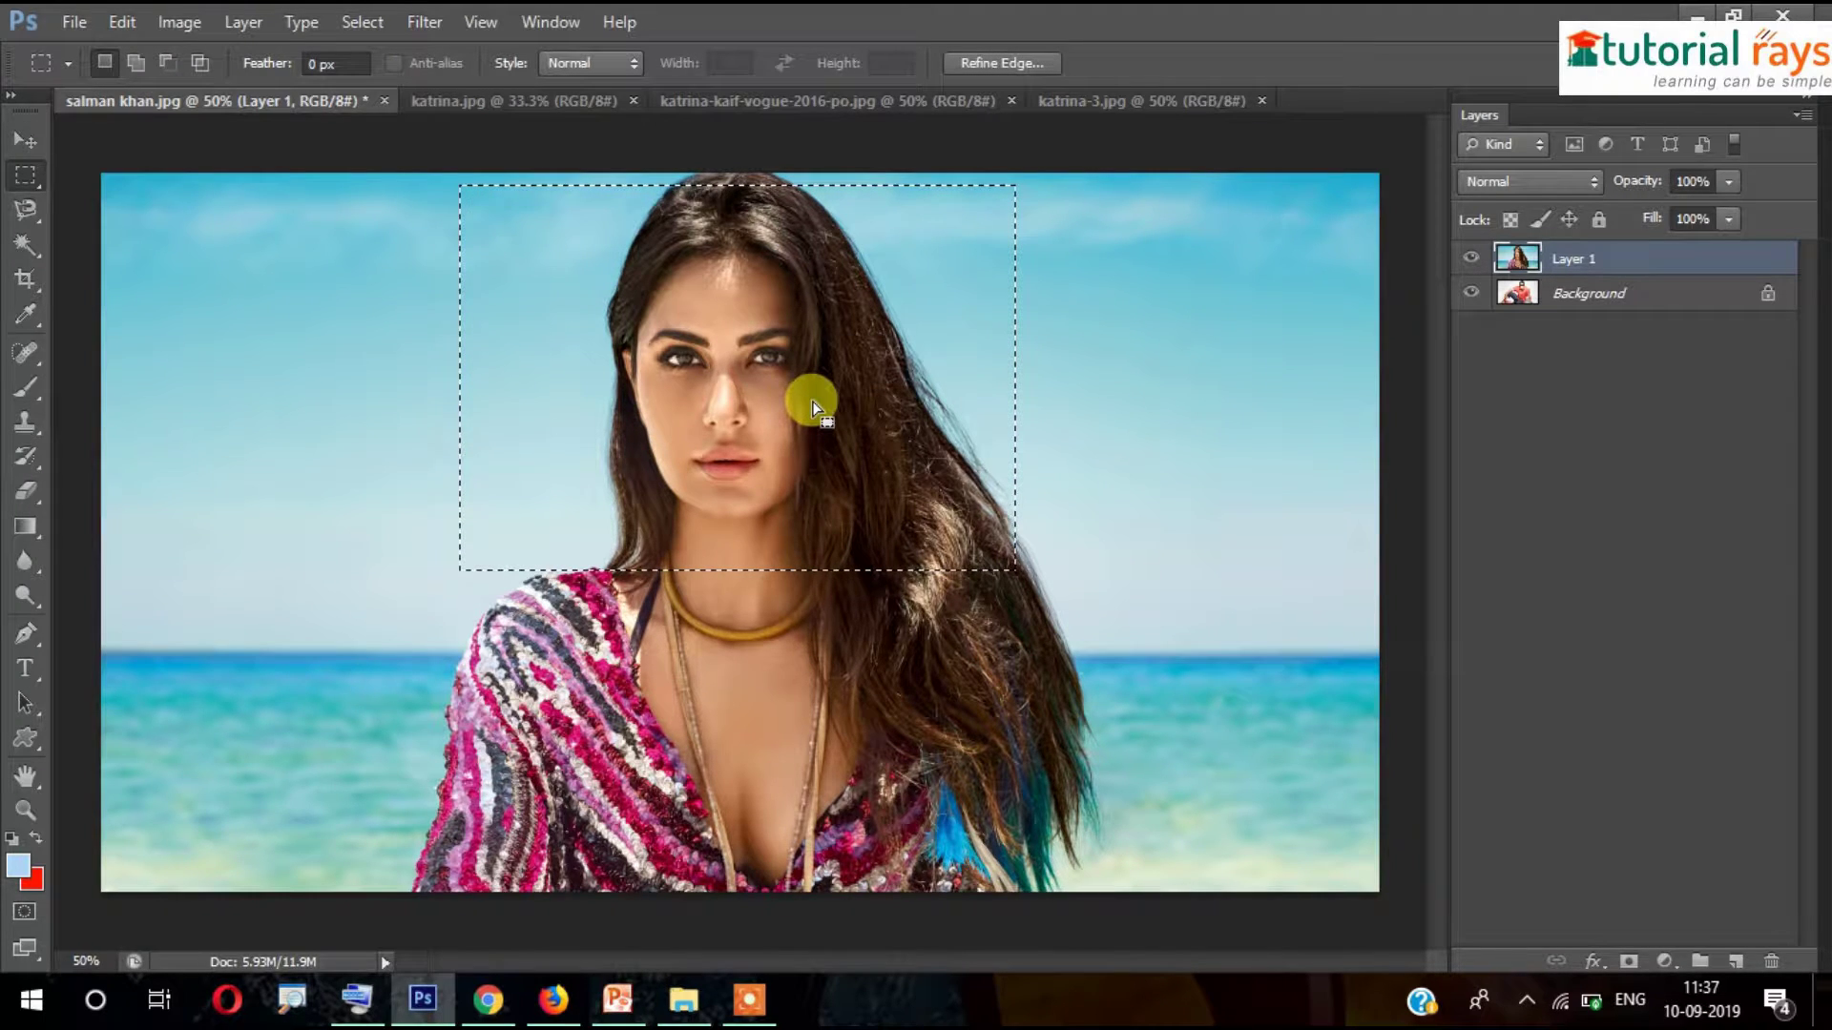
{"action": "left_click", "coordinate": [526, 330]}
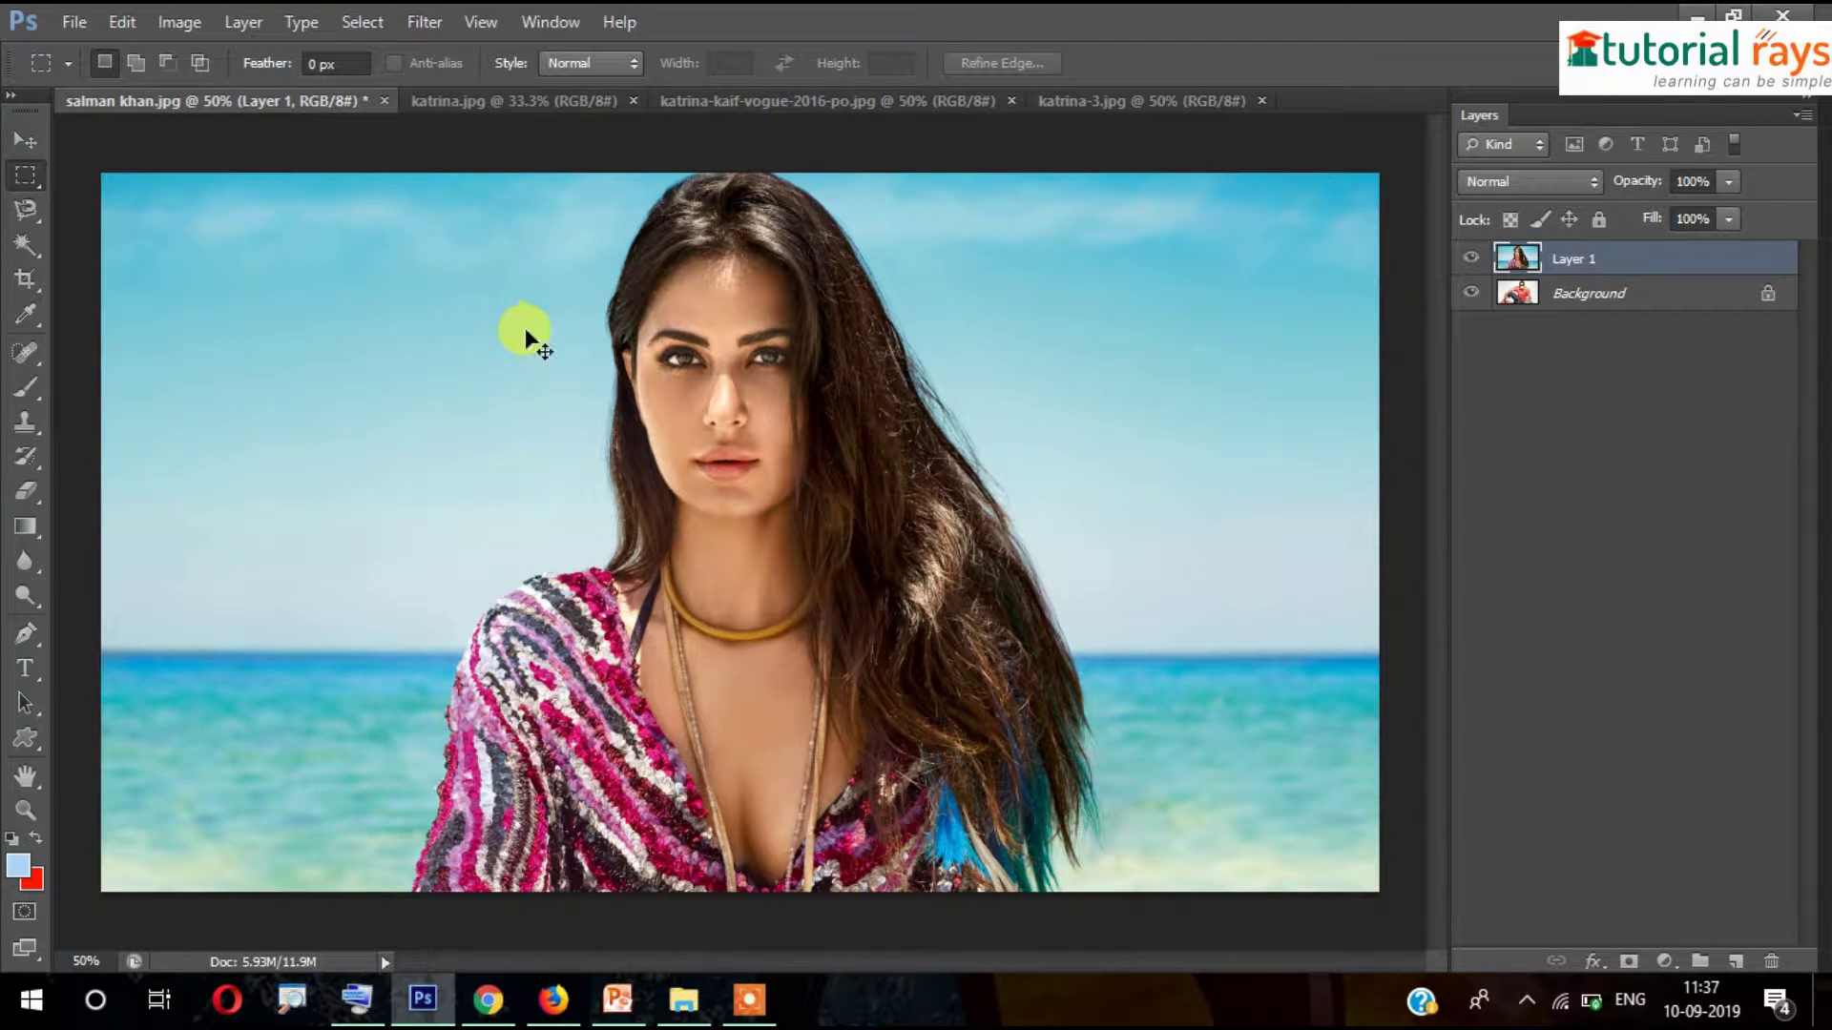
{"action": "key", "text": "ctrl+z"}
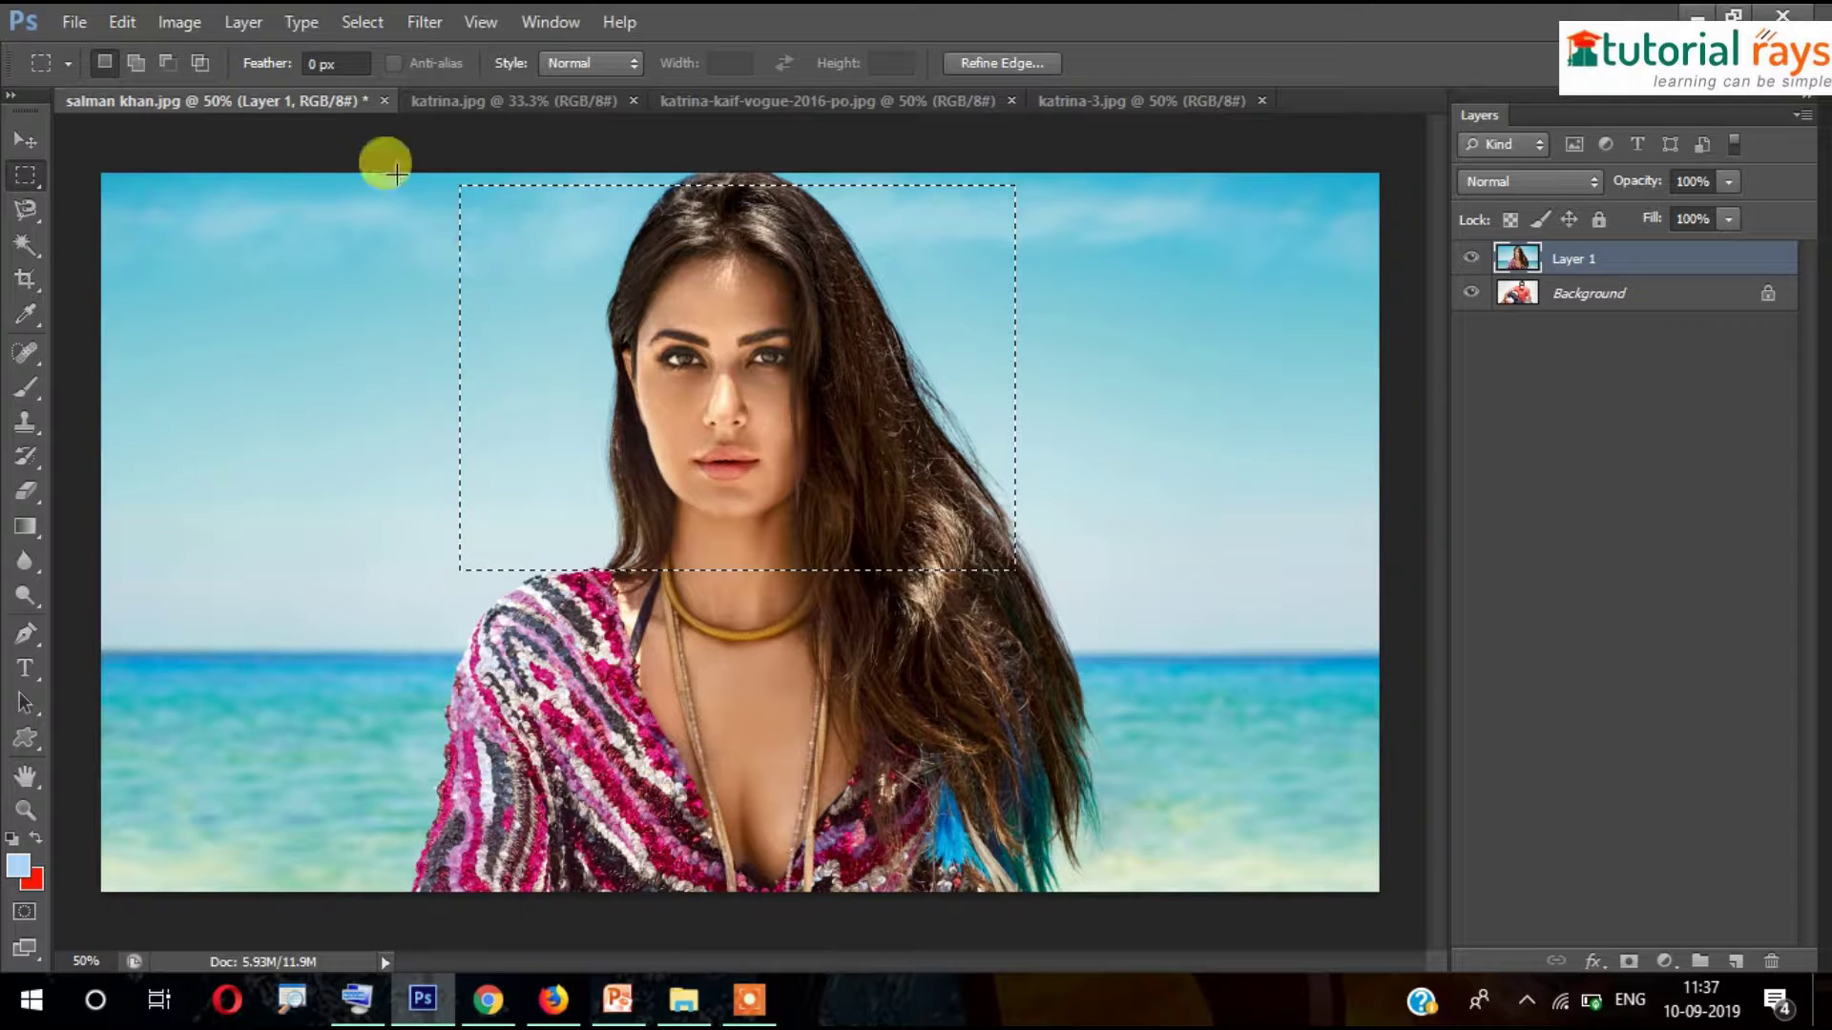
{"action": "left_click", "coordinate": [177, 25]}
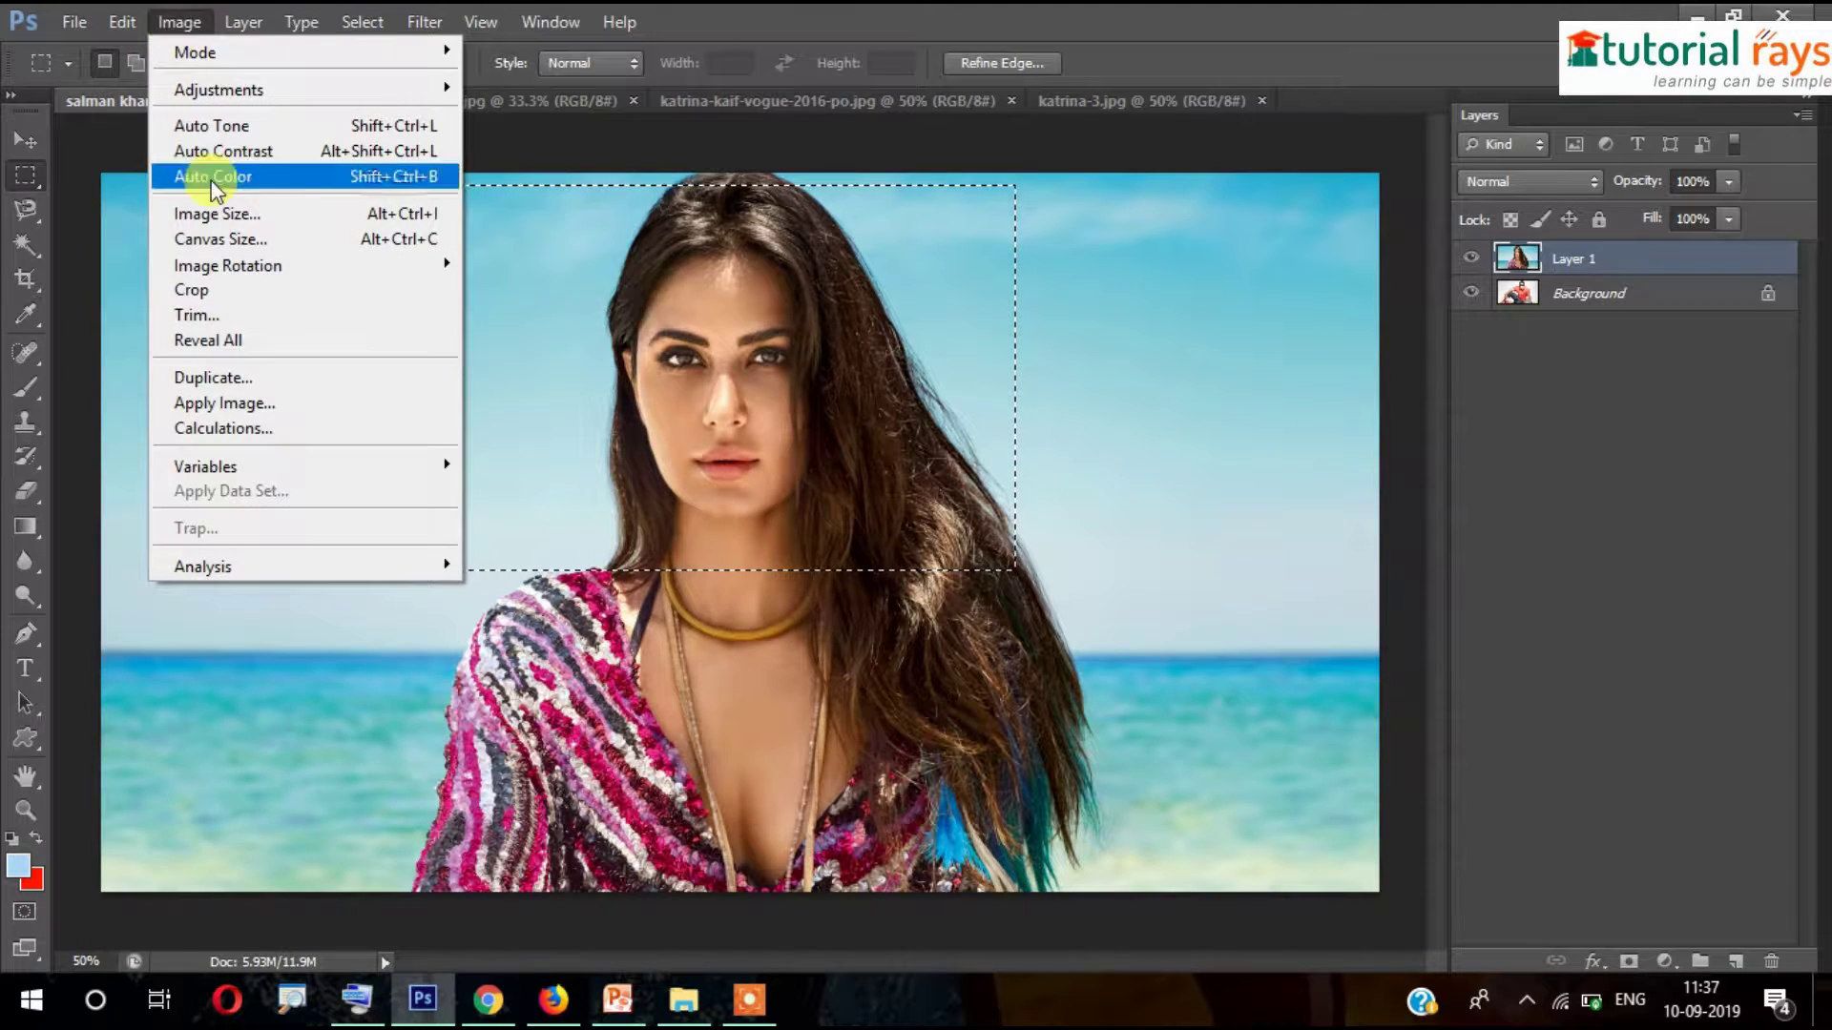
{"action": "left_click", "coordinate": [232, 288]}
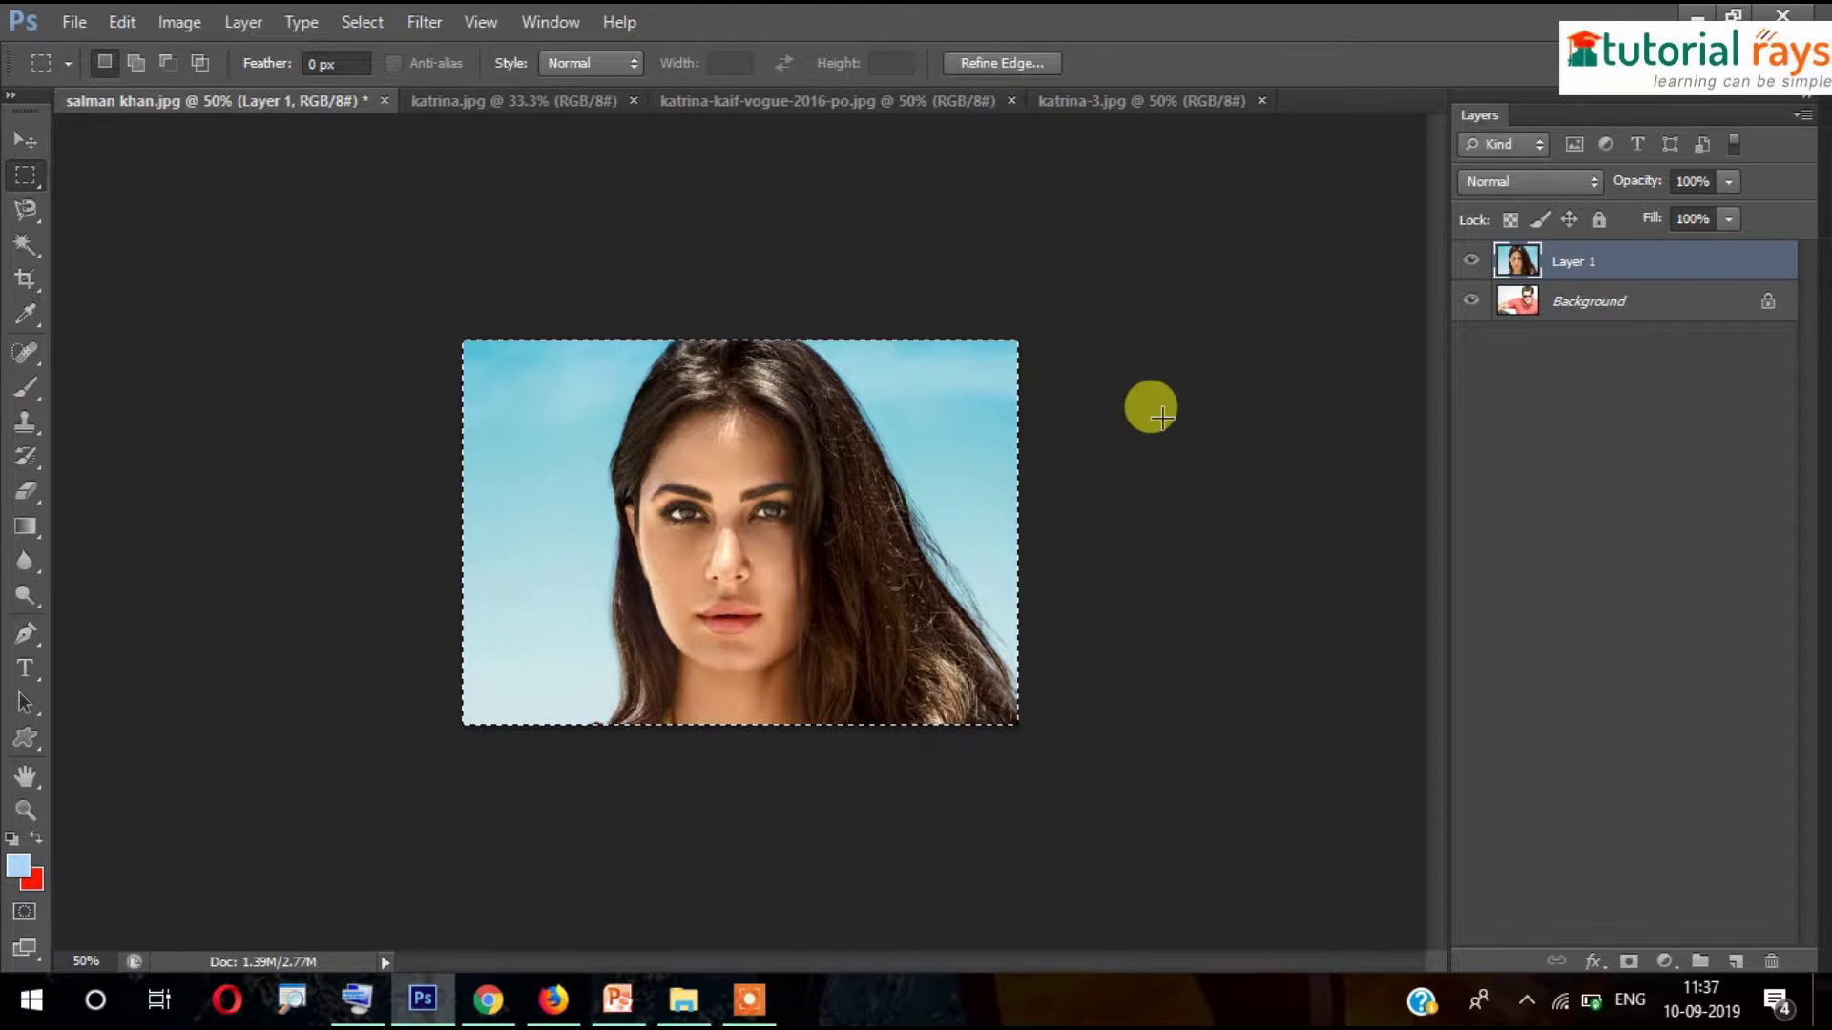
Preview the cropped image as a maximum-quality JPEG in Save for Web, start saving it to the Desktop, and cancel the export
{"action": "left_click", "coordinate": [69, 21]}
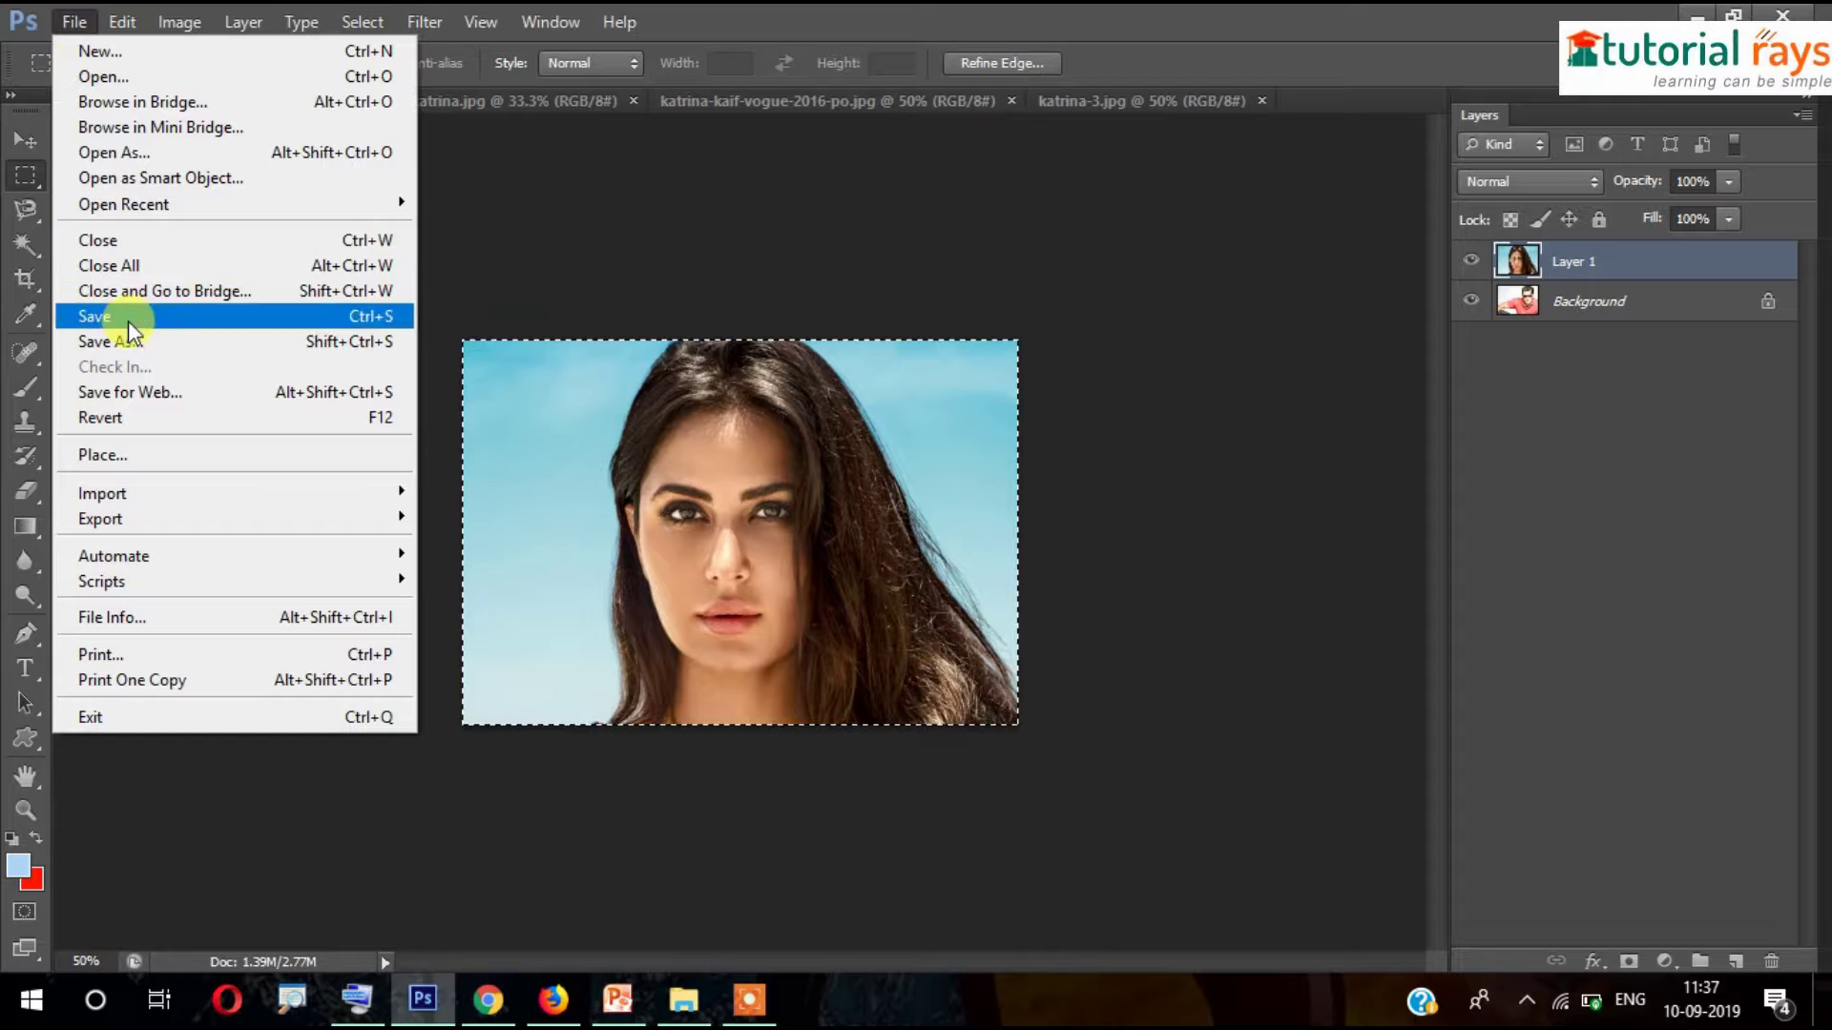
{"action": "left_click", "coordinate": [151, 394]}
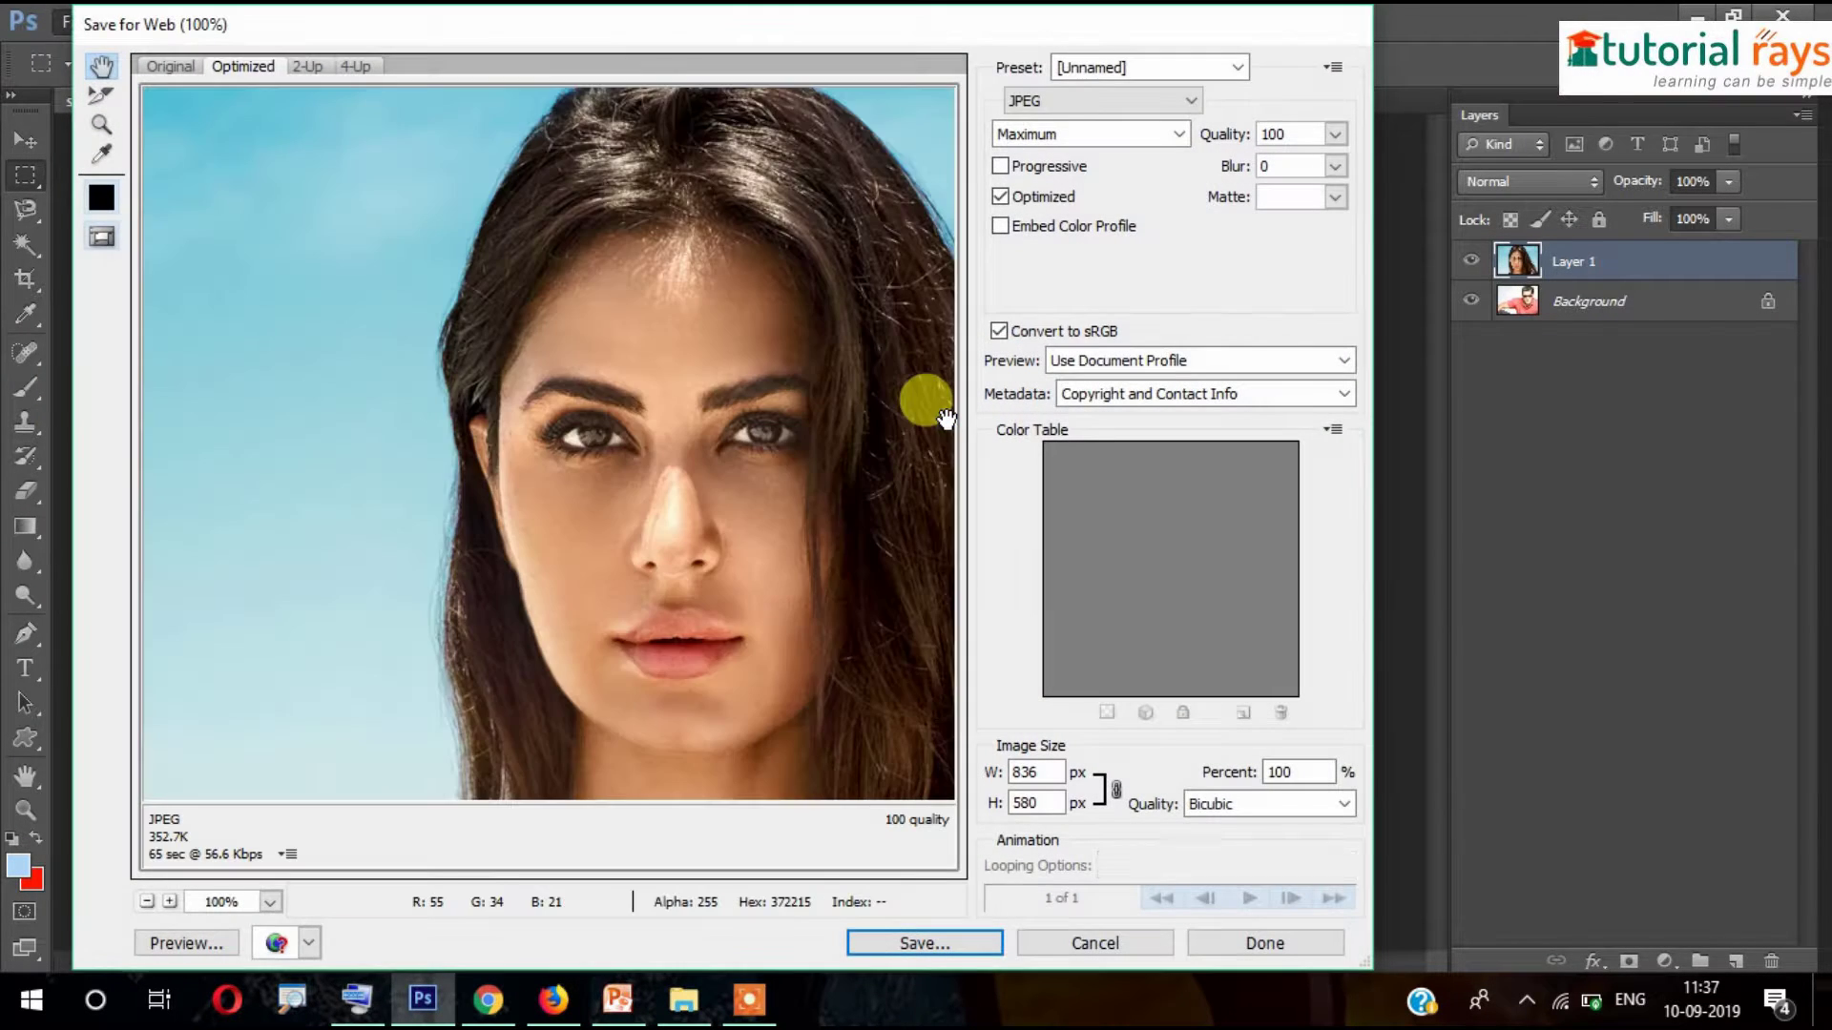
{"action": "left_click_drag", "start_coordinate": [947, 422], "coordinate": [377, 365]}
{"action": "left_click_drag", "start_coordinate": [337, 440], "coordinate": [384, 606]}
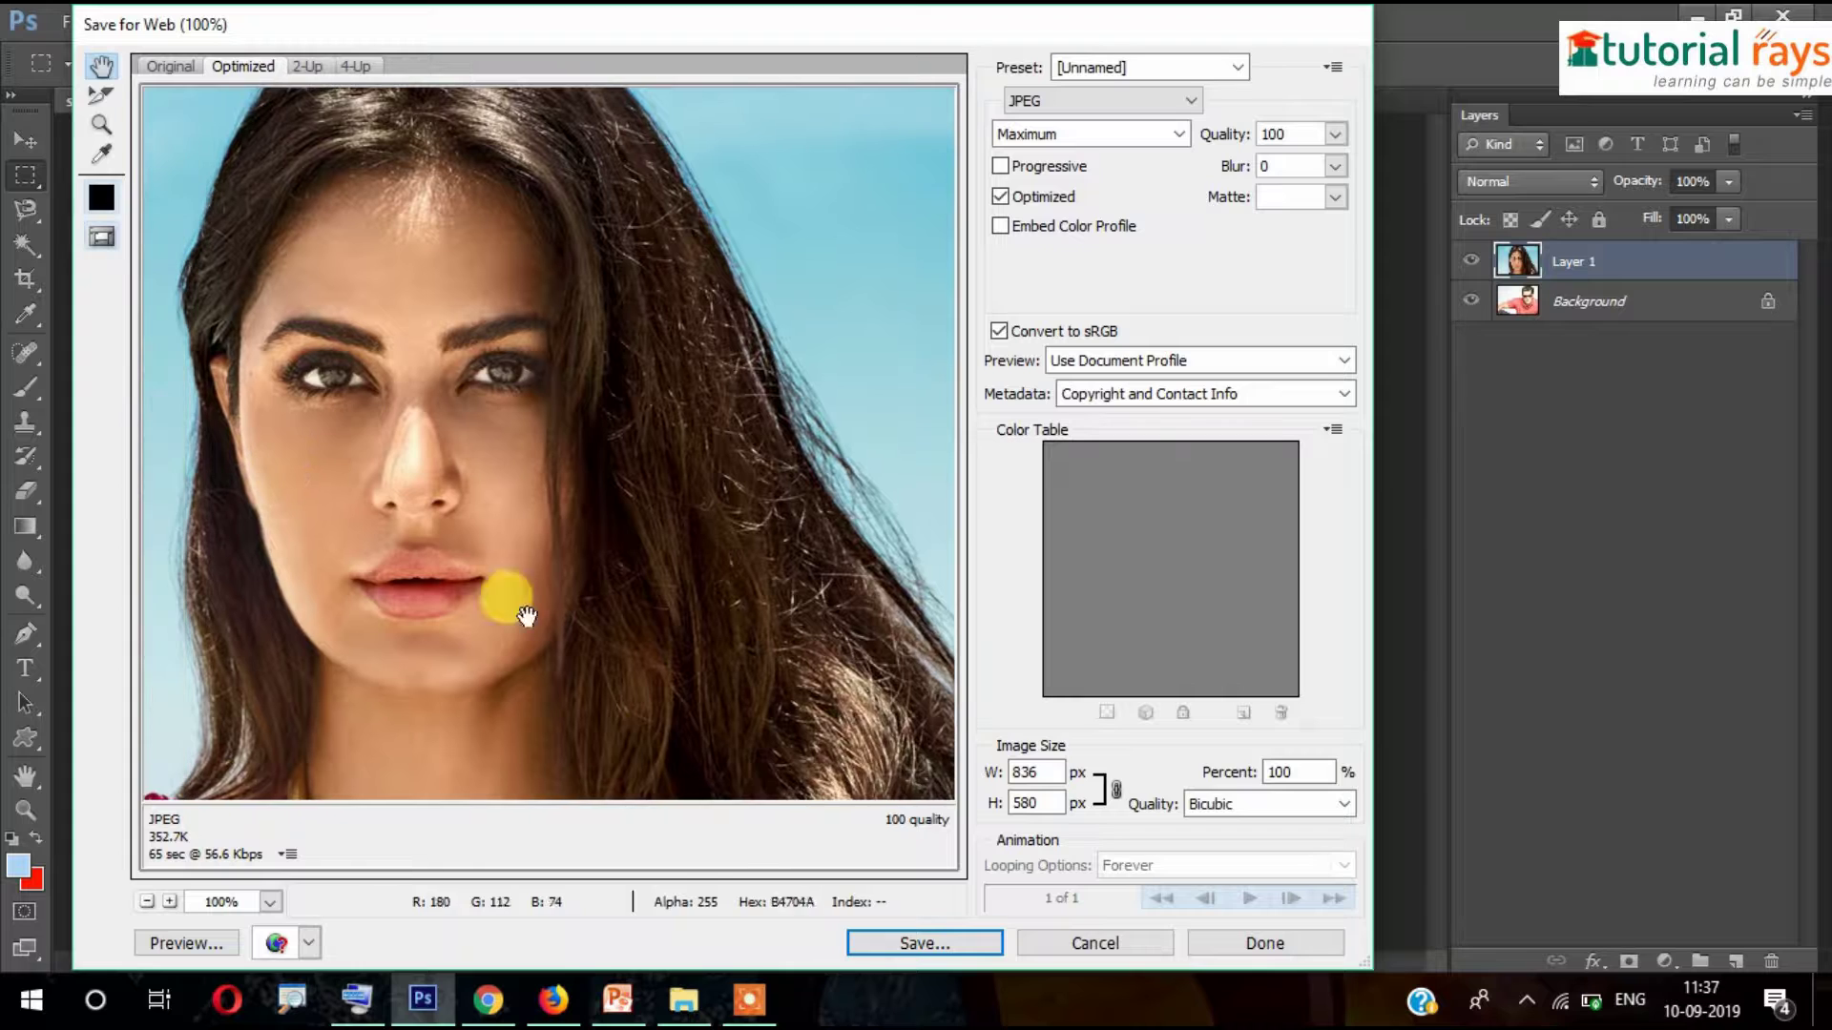
{"action": "left_click", "coordinate": [923, 943]}
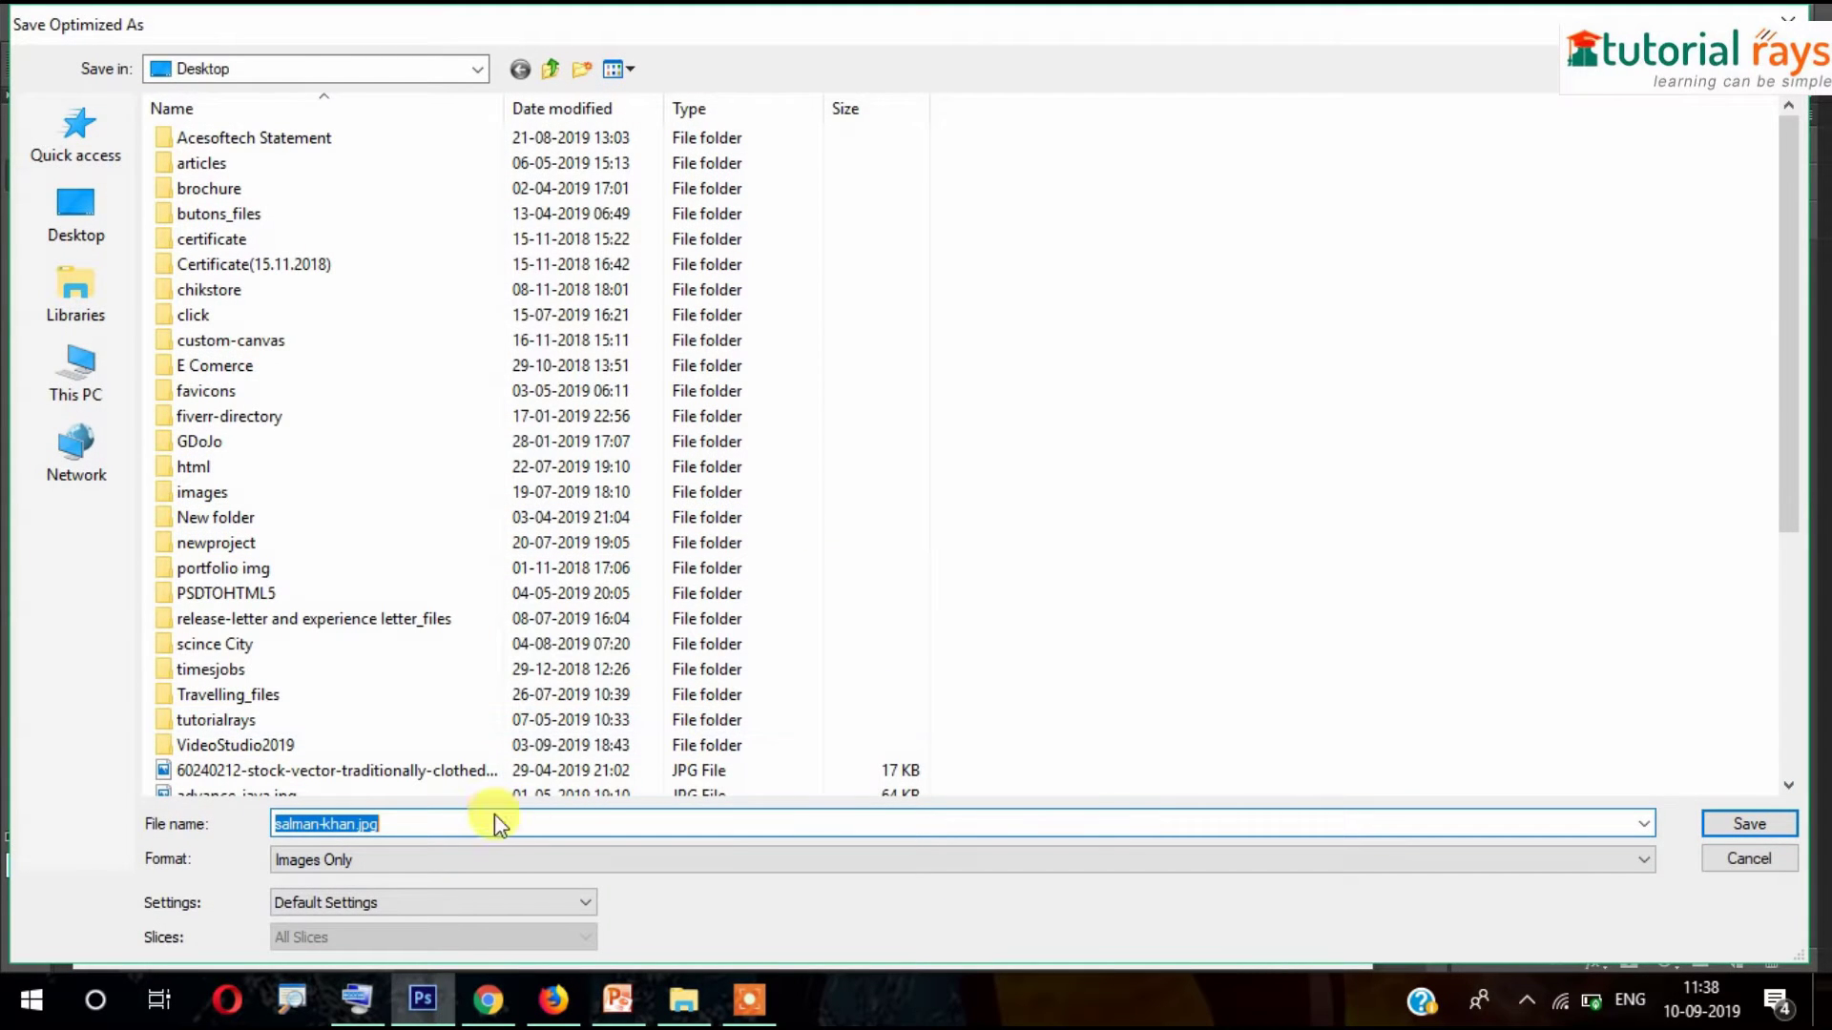
{"action": "left_click", "coordinate": [1761, 868]}
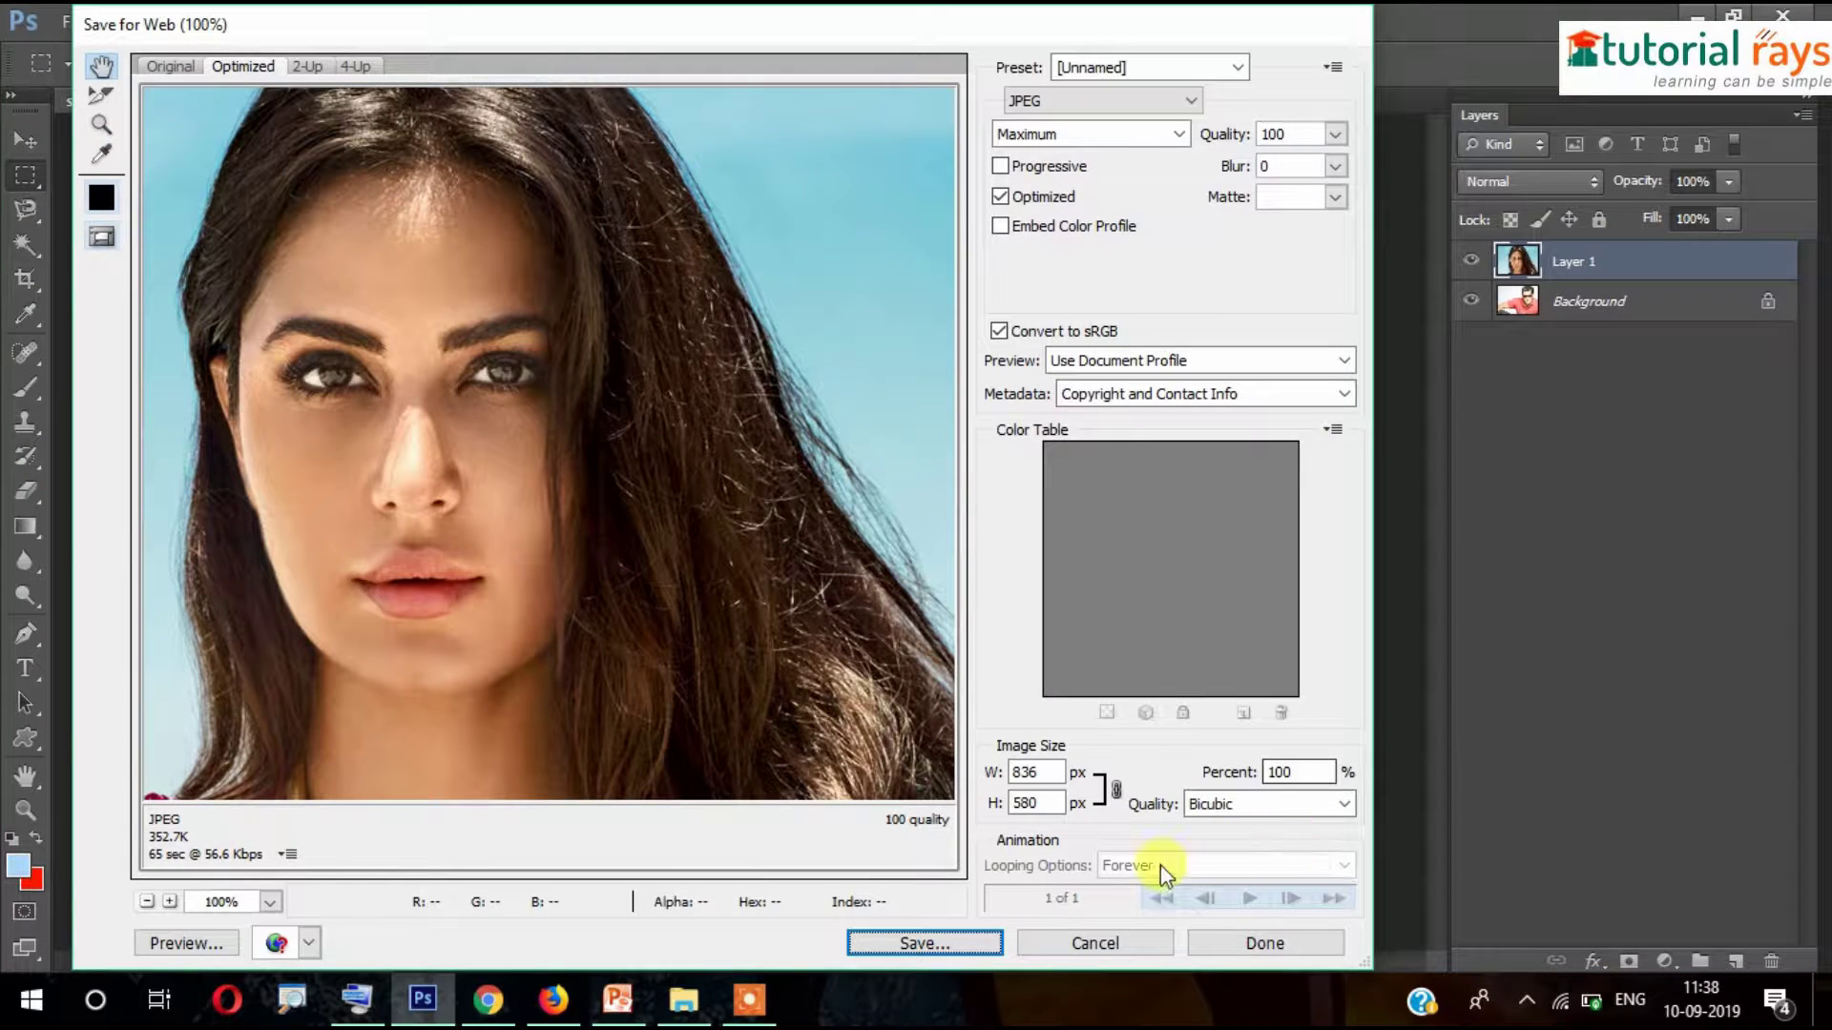
{"action": "left_click", "coordinate": [1096, 941]}
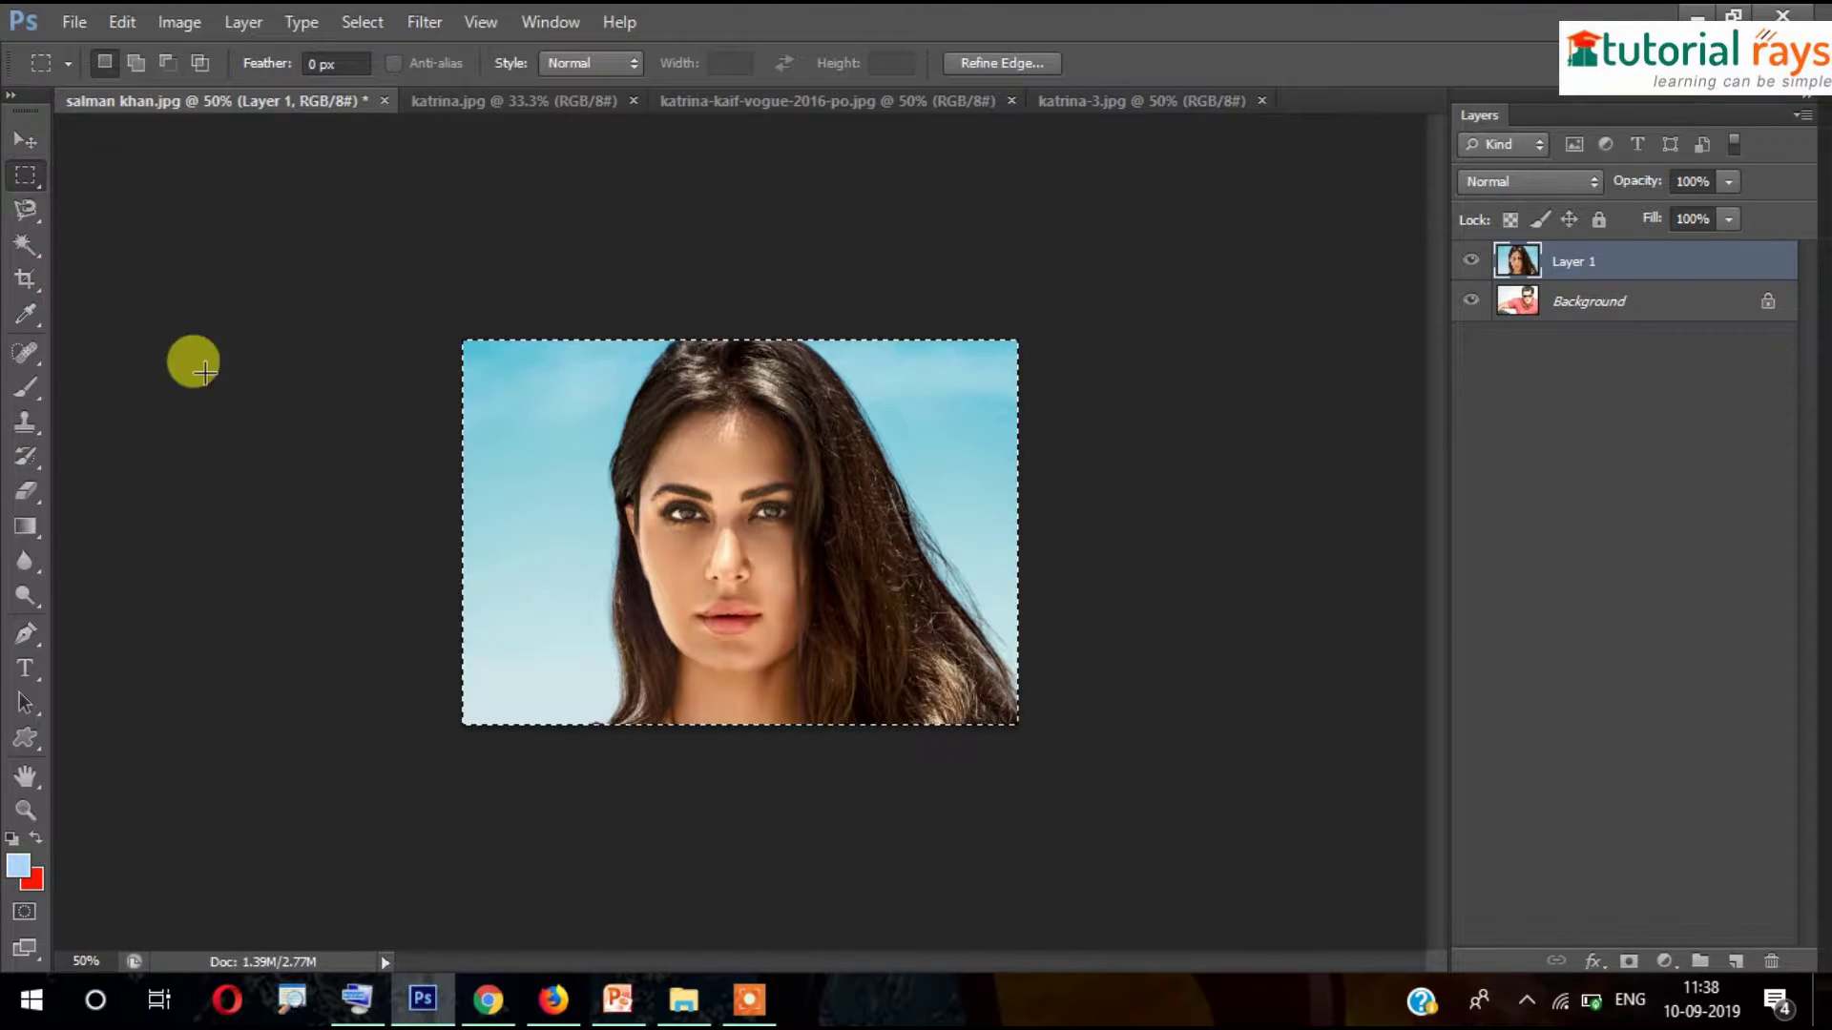
Undo the crop to the marquee and clear the selection
{"action": "key", "text": "ctrl+z"}
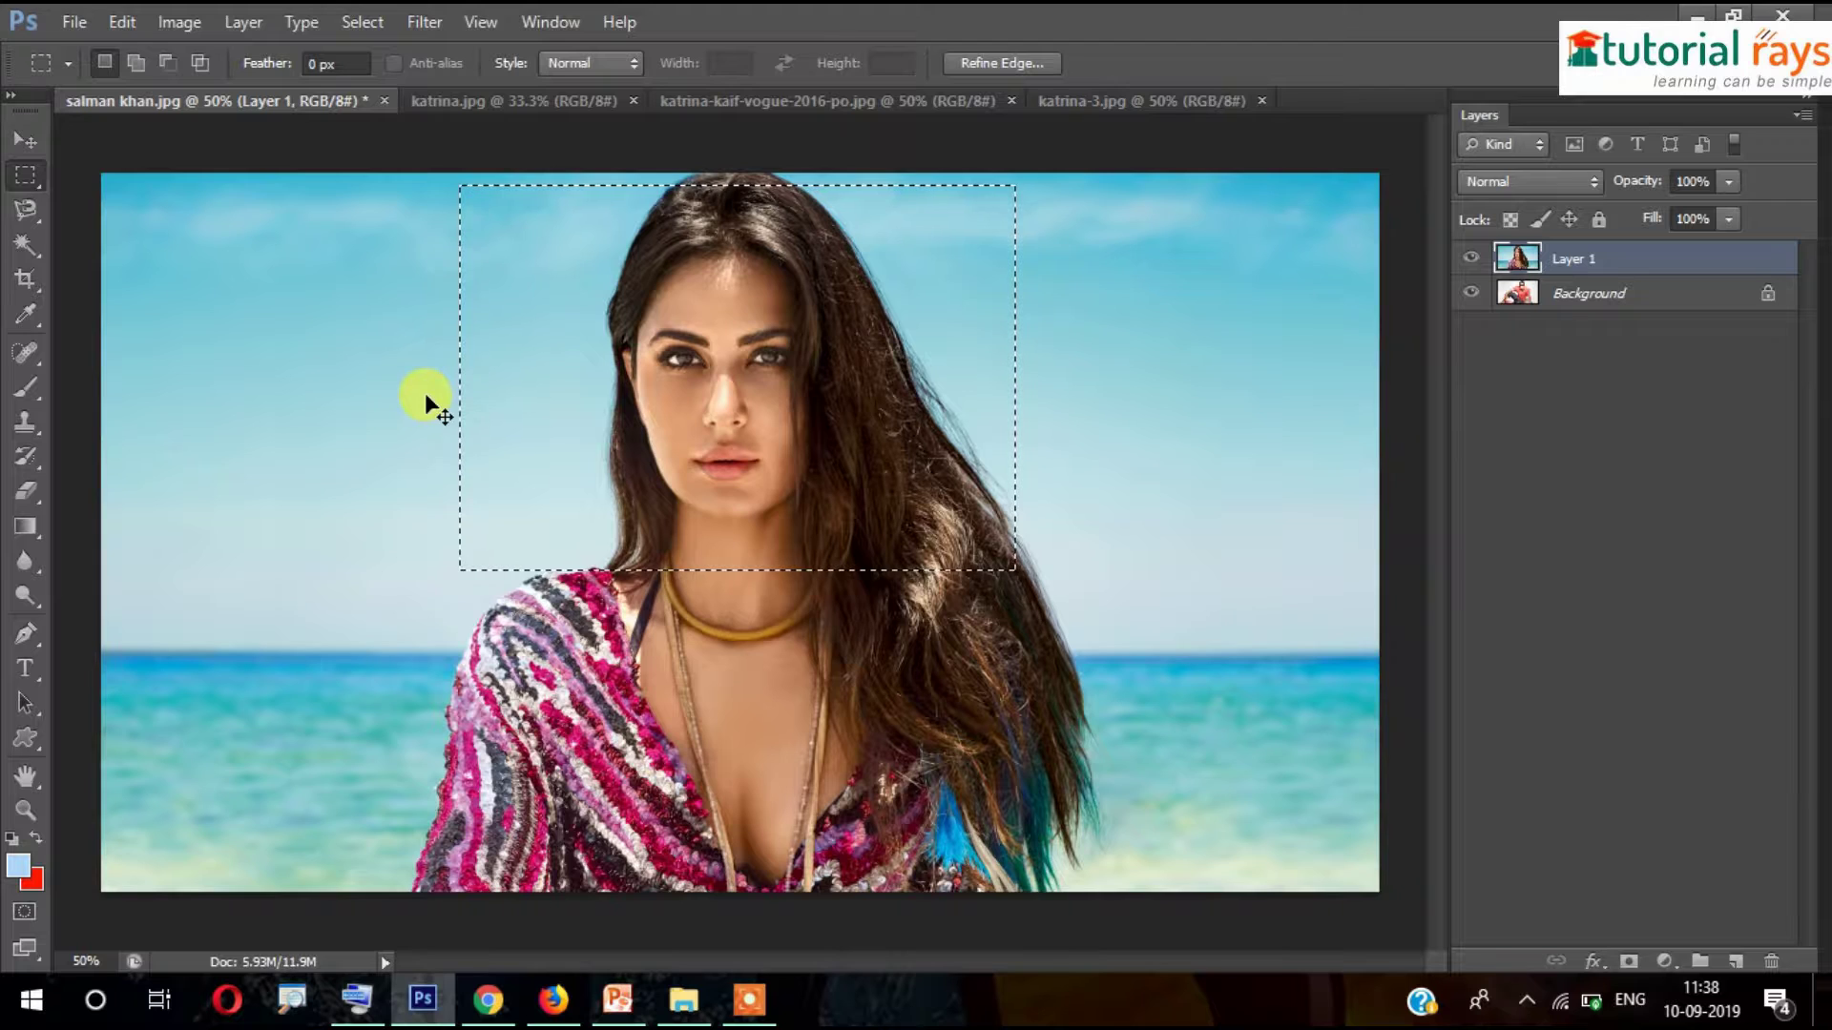
{"action": "key", "text": "ctrl+d"}
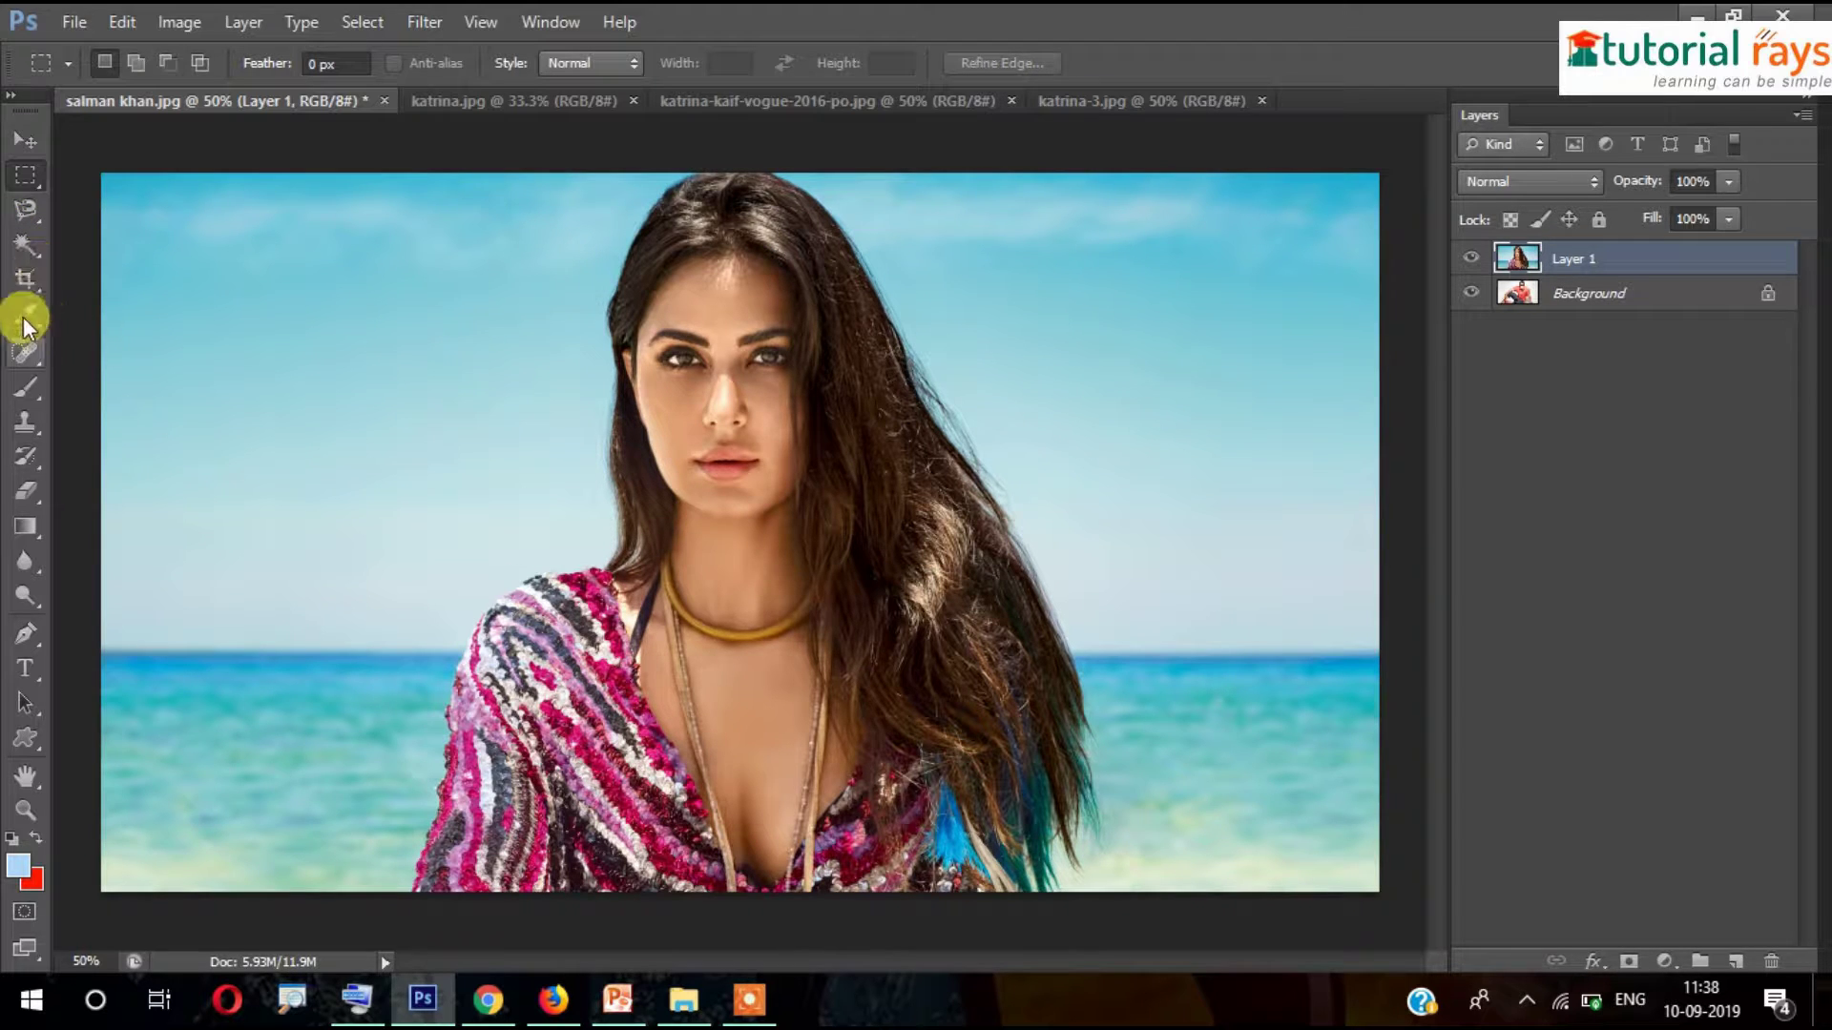
Try extending the canvas slightly beyond the photo's upper edge with the Crop tool, and cancel the crop
{"action": "left_click", "coordinate": [24, 278]}
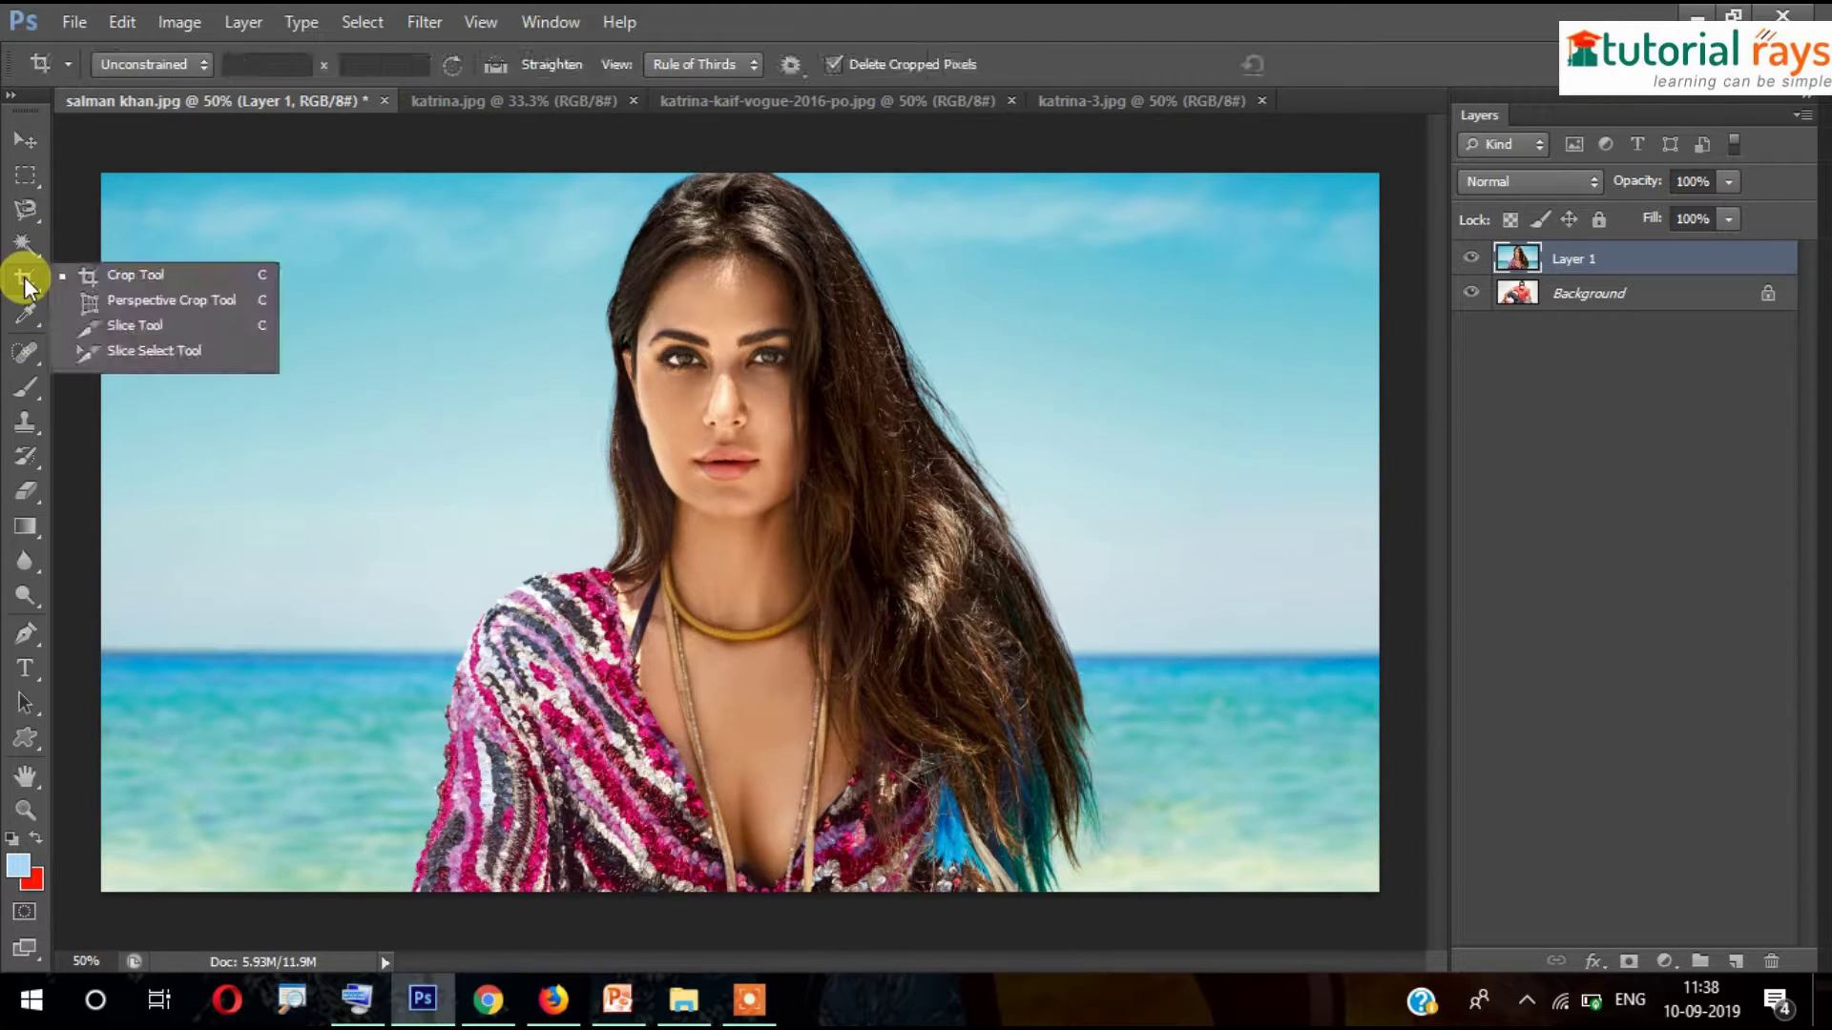
{"action": "left_click", "coordinate": [141, 279]}
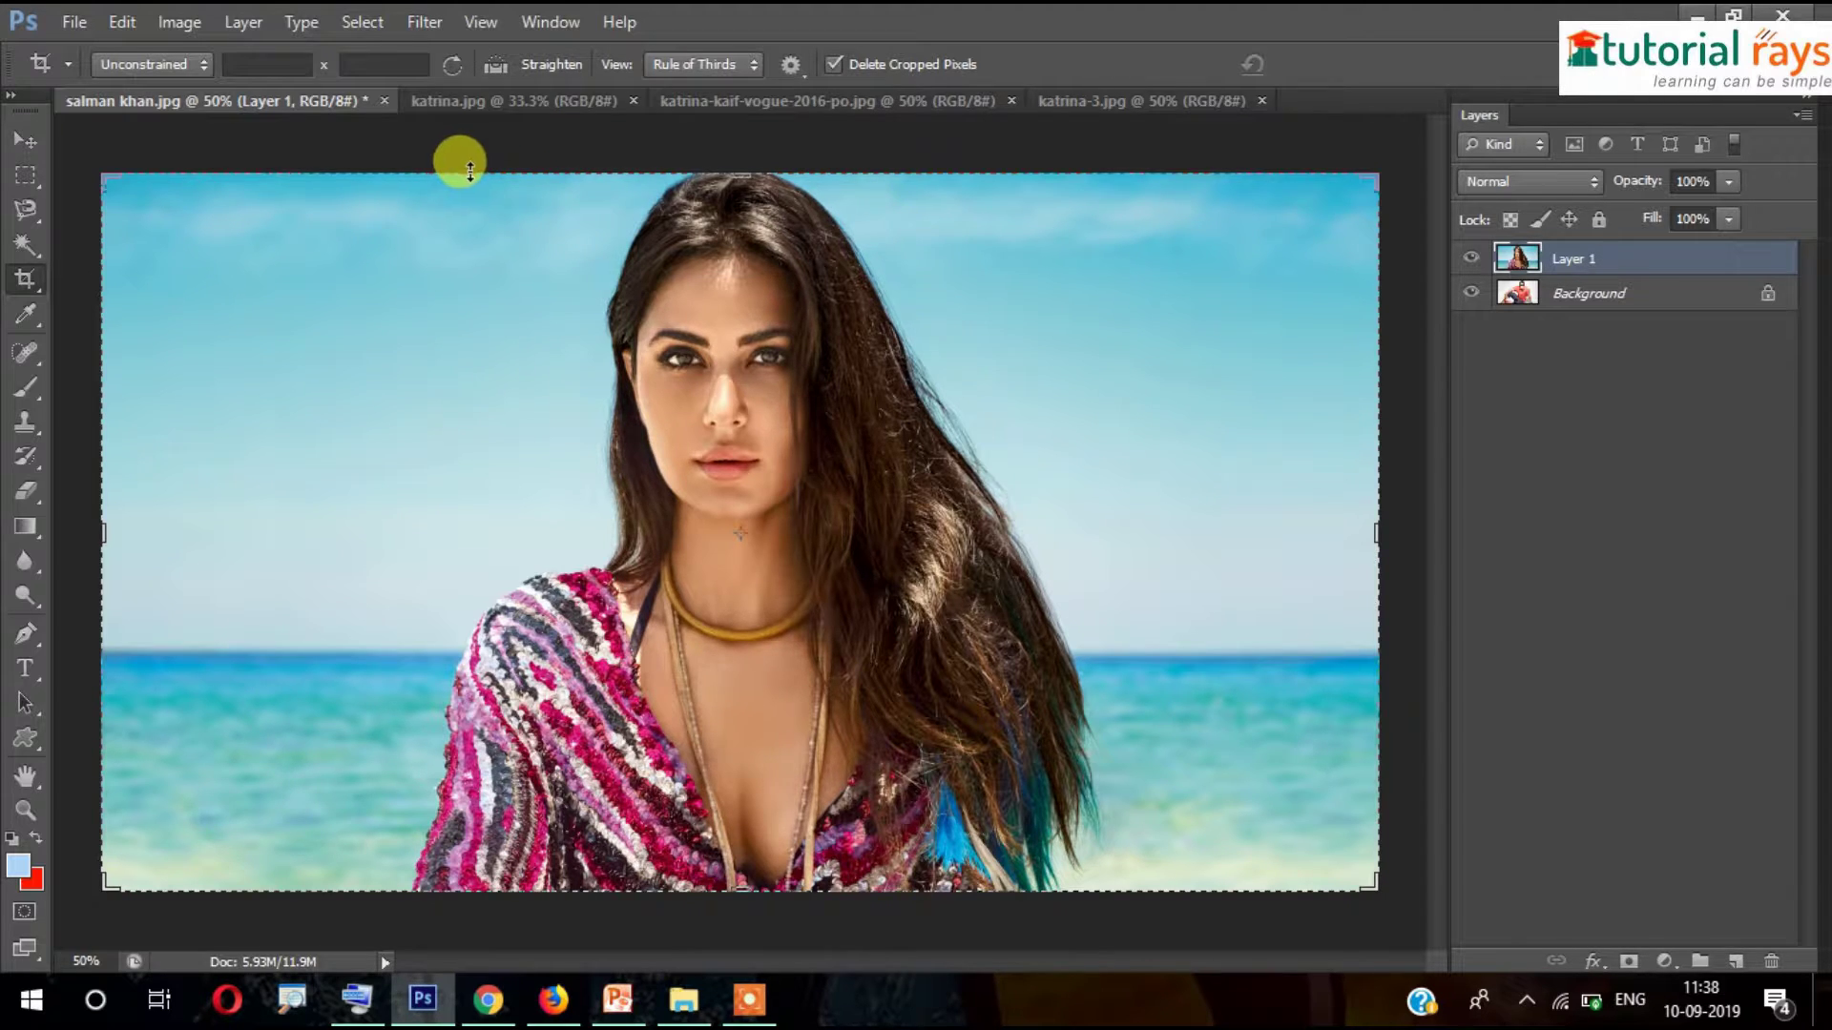
{"action": "left_click_drag", "start_coordinate": [470, 172], "coordinate": [474, 160]}
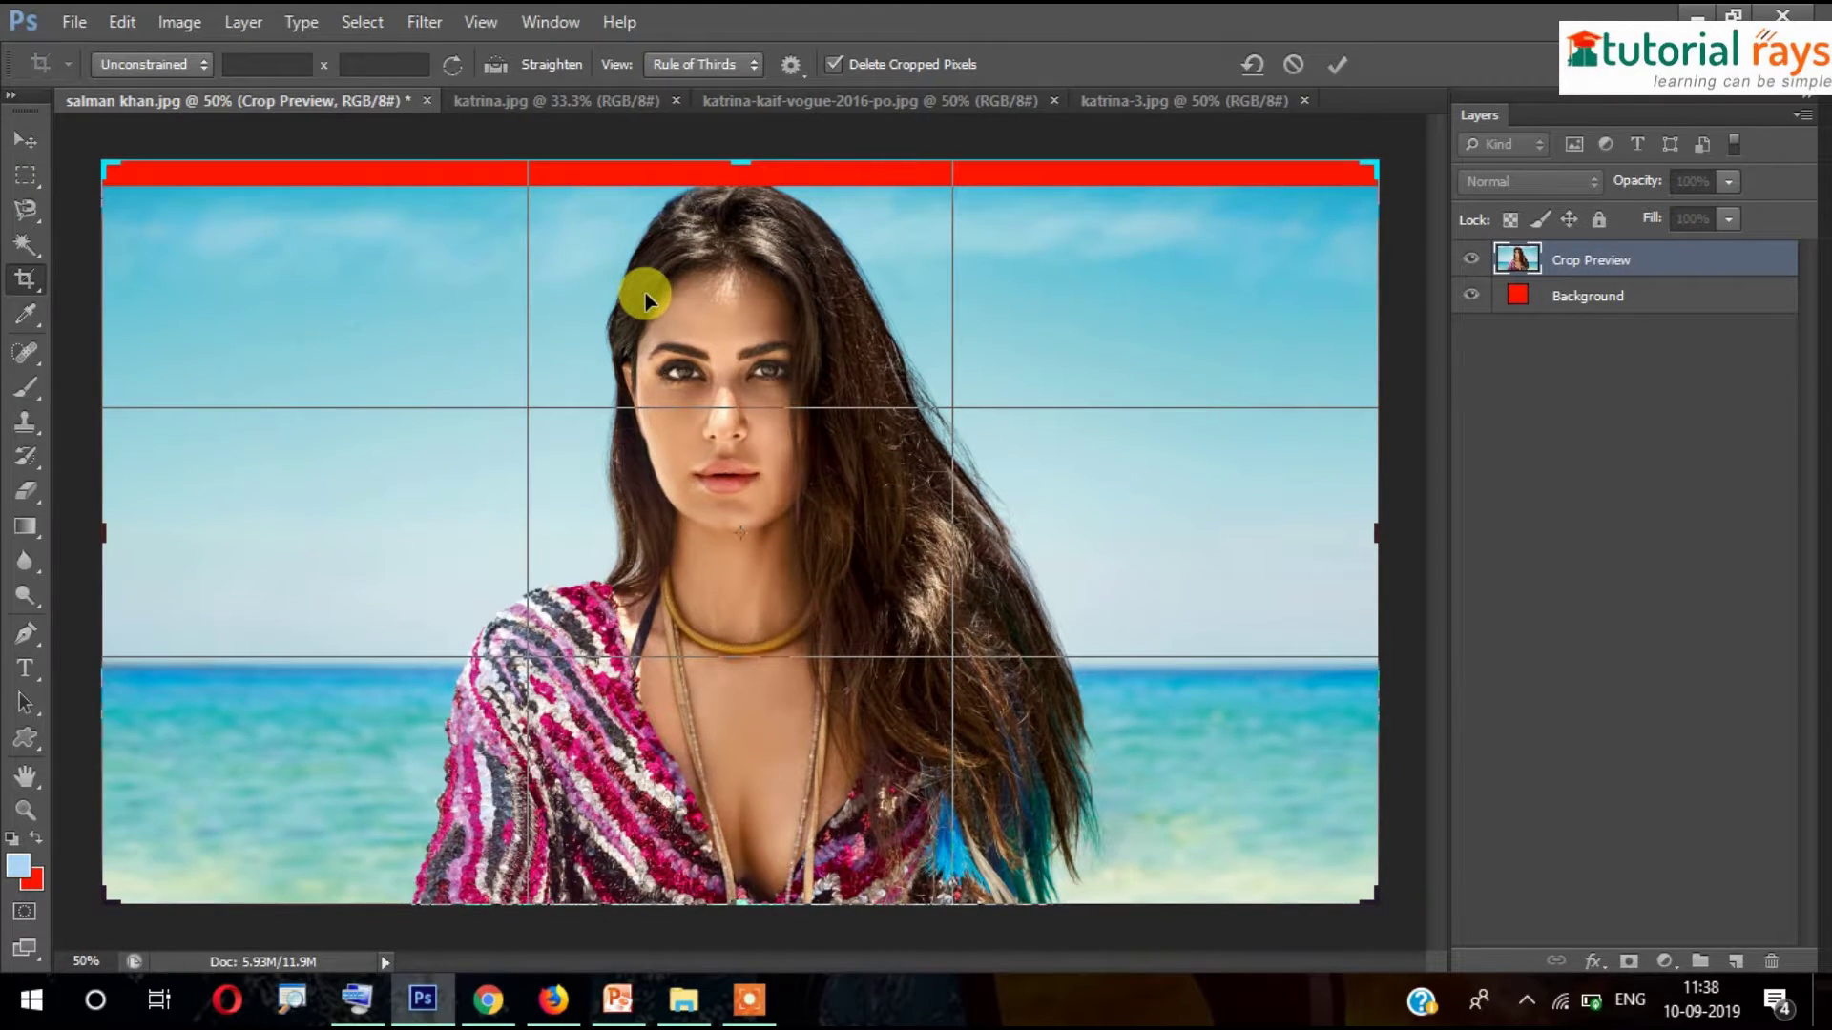
{"action": "key", "text": "Escape"}
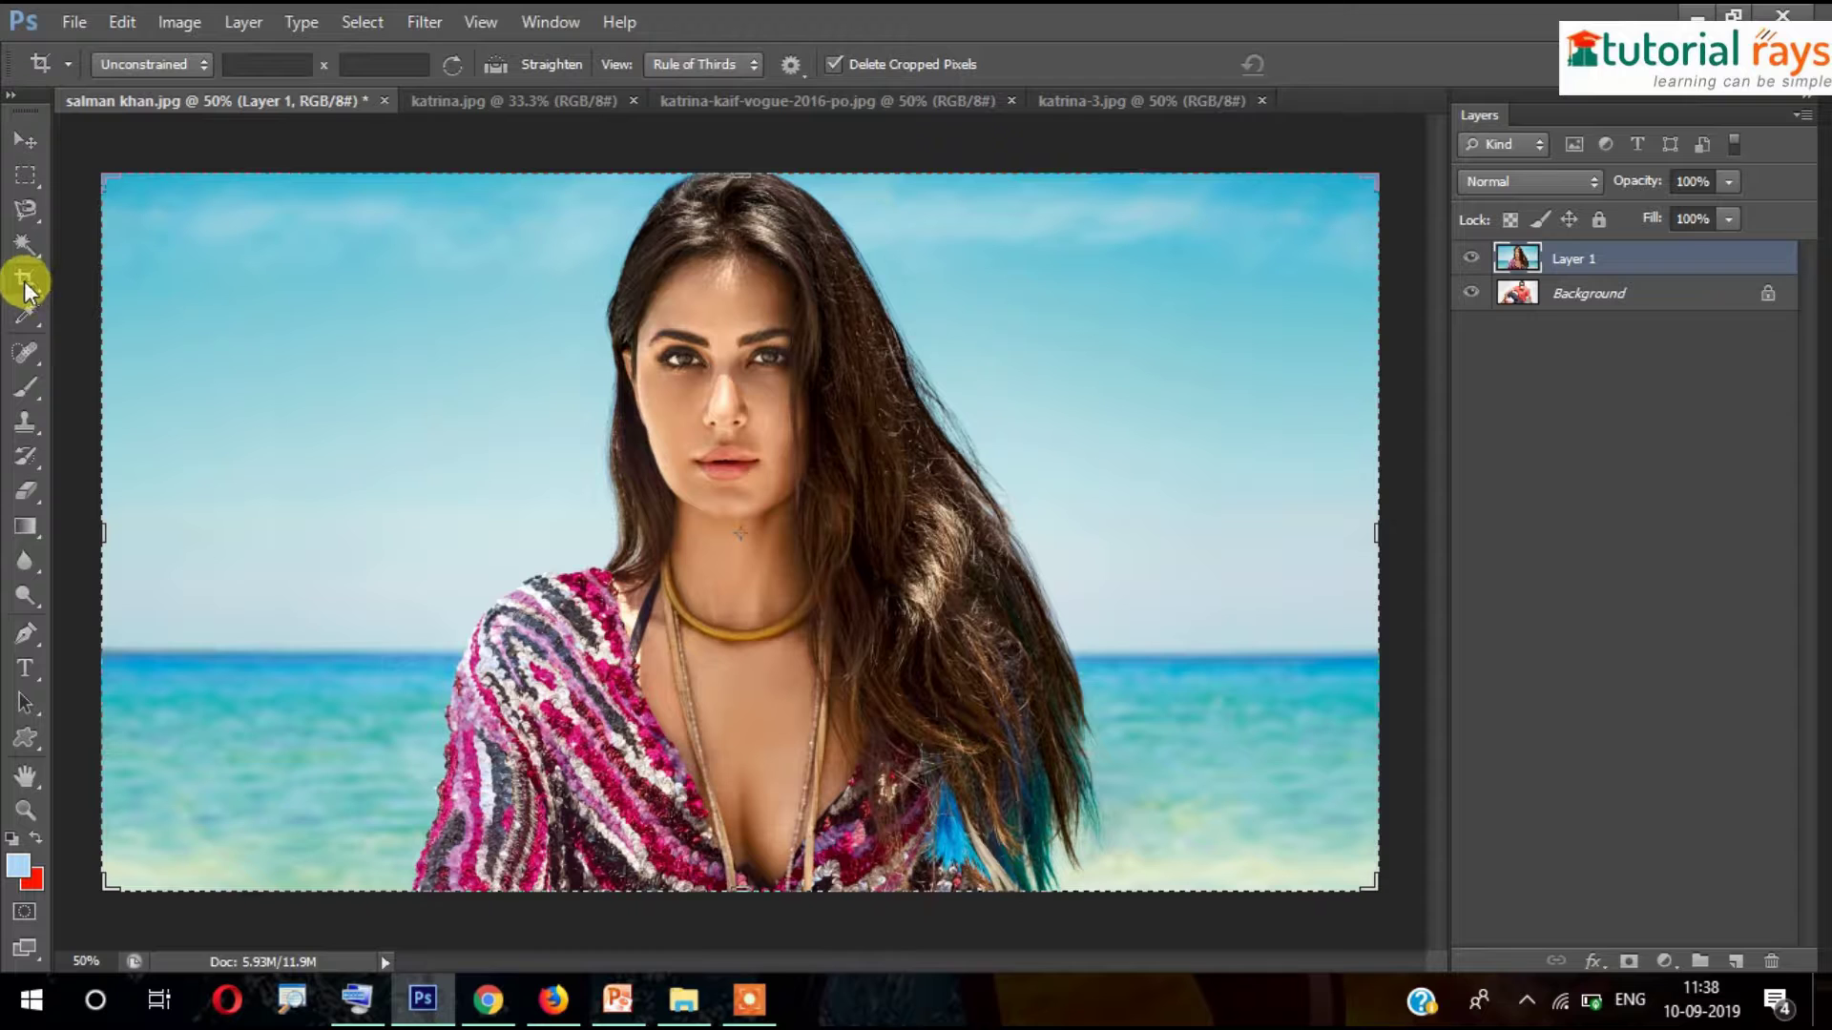
Crop the image to the woman's head and hair with an unconstrained Crop tool frame
{"action": "left_click", "coordinate": [28, 135]}
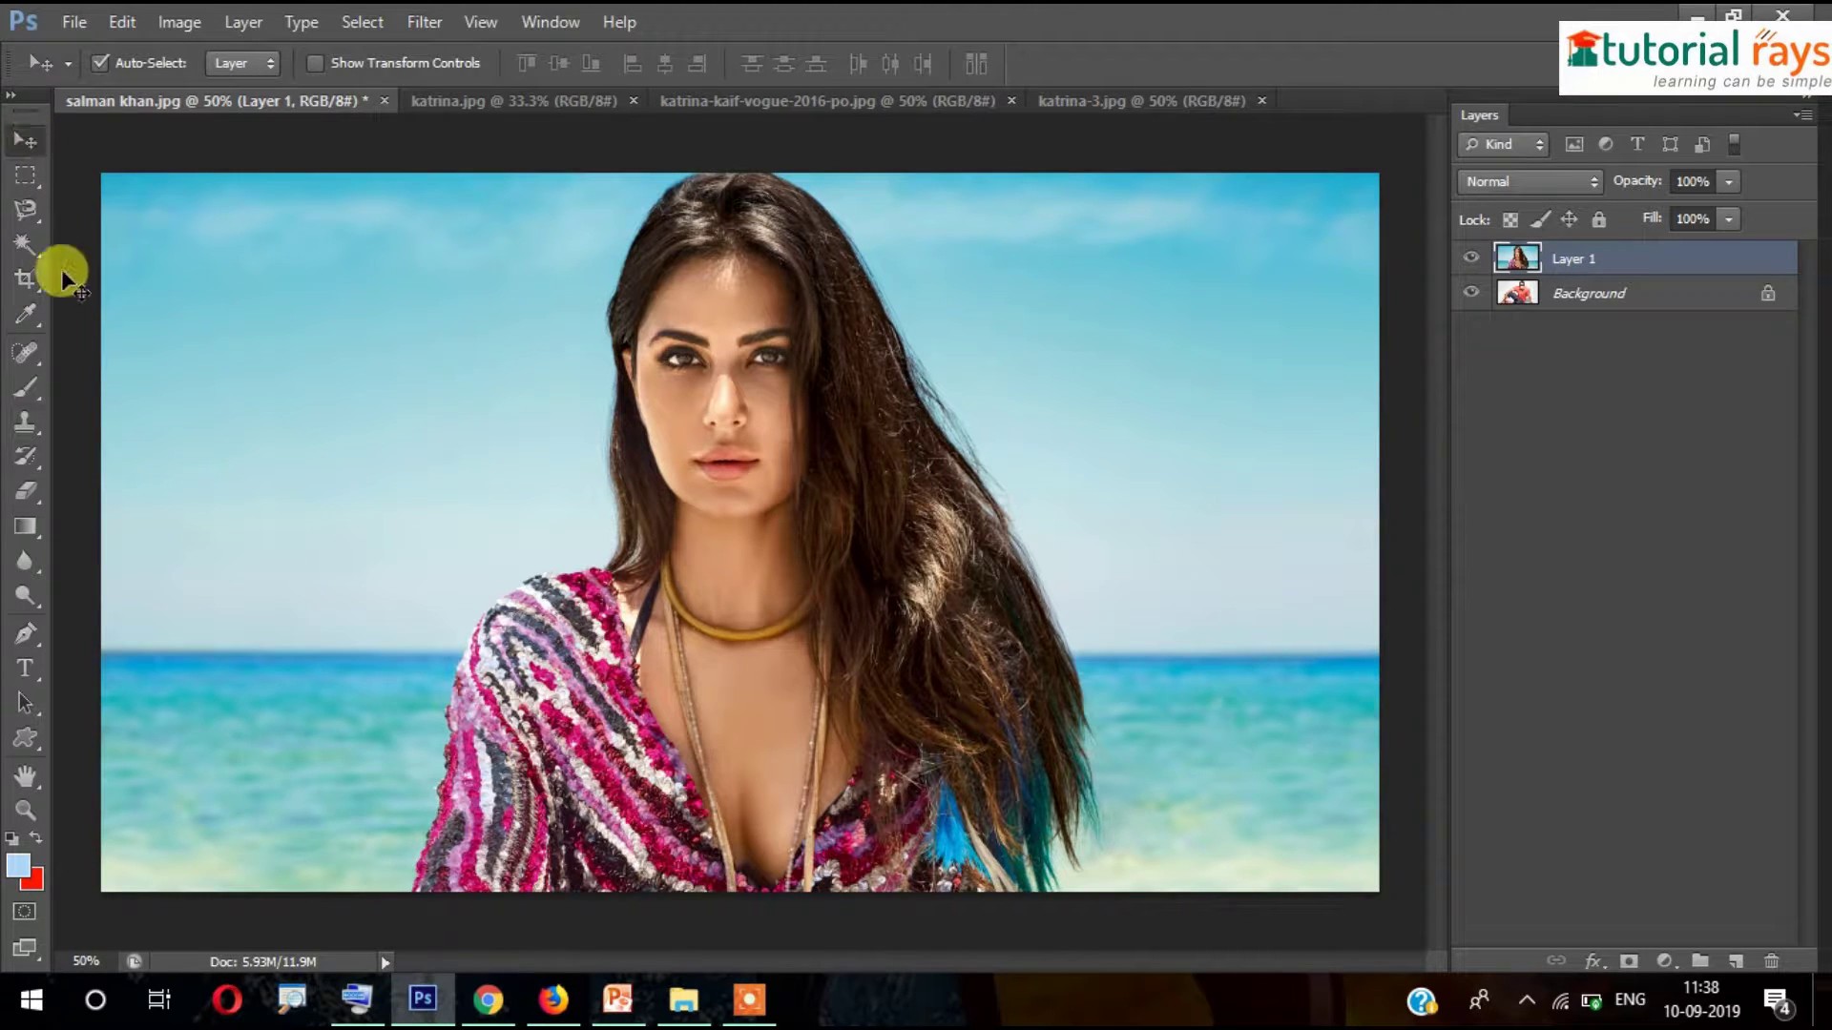
{"action": "left_click_drag", "start_coordinate": [31, 280], "coordinate": [118, 278]}
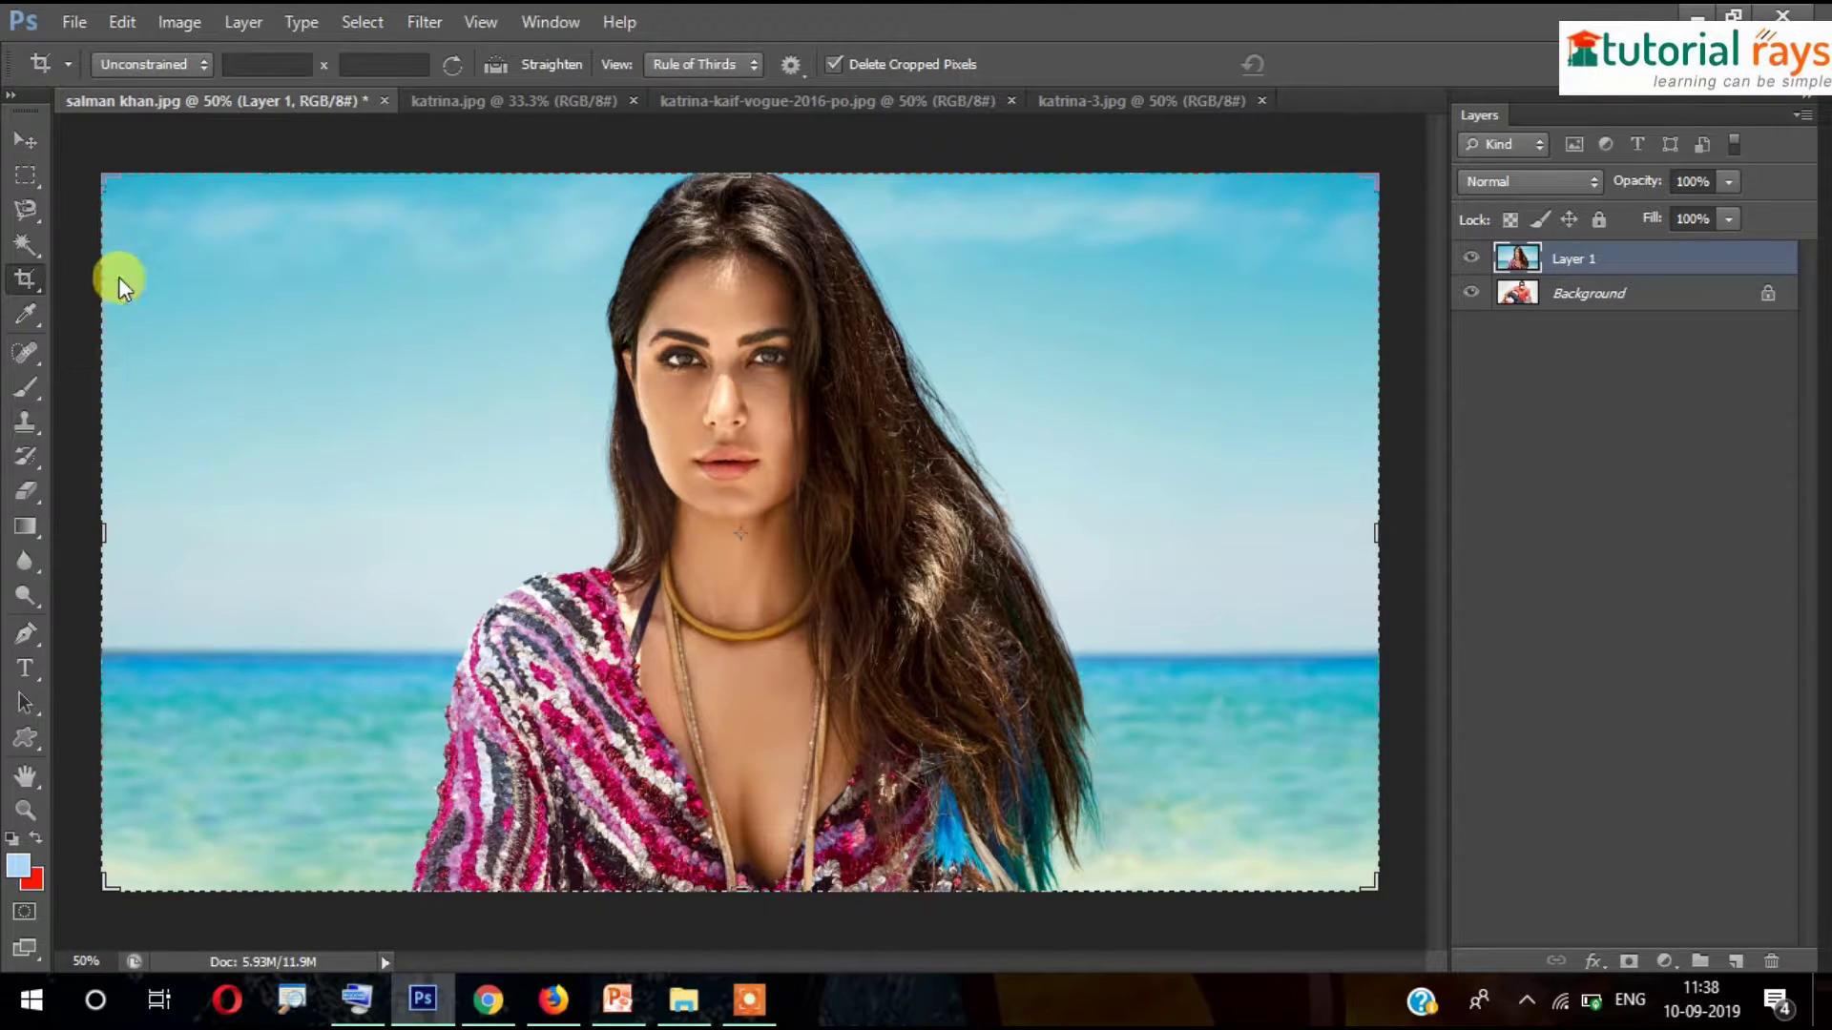
{"action": "left_click_drag", "start_coordinate": [507, 187], "coordinate": [1036, 584]}
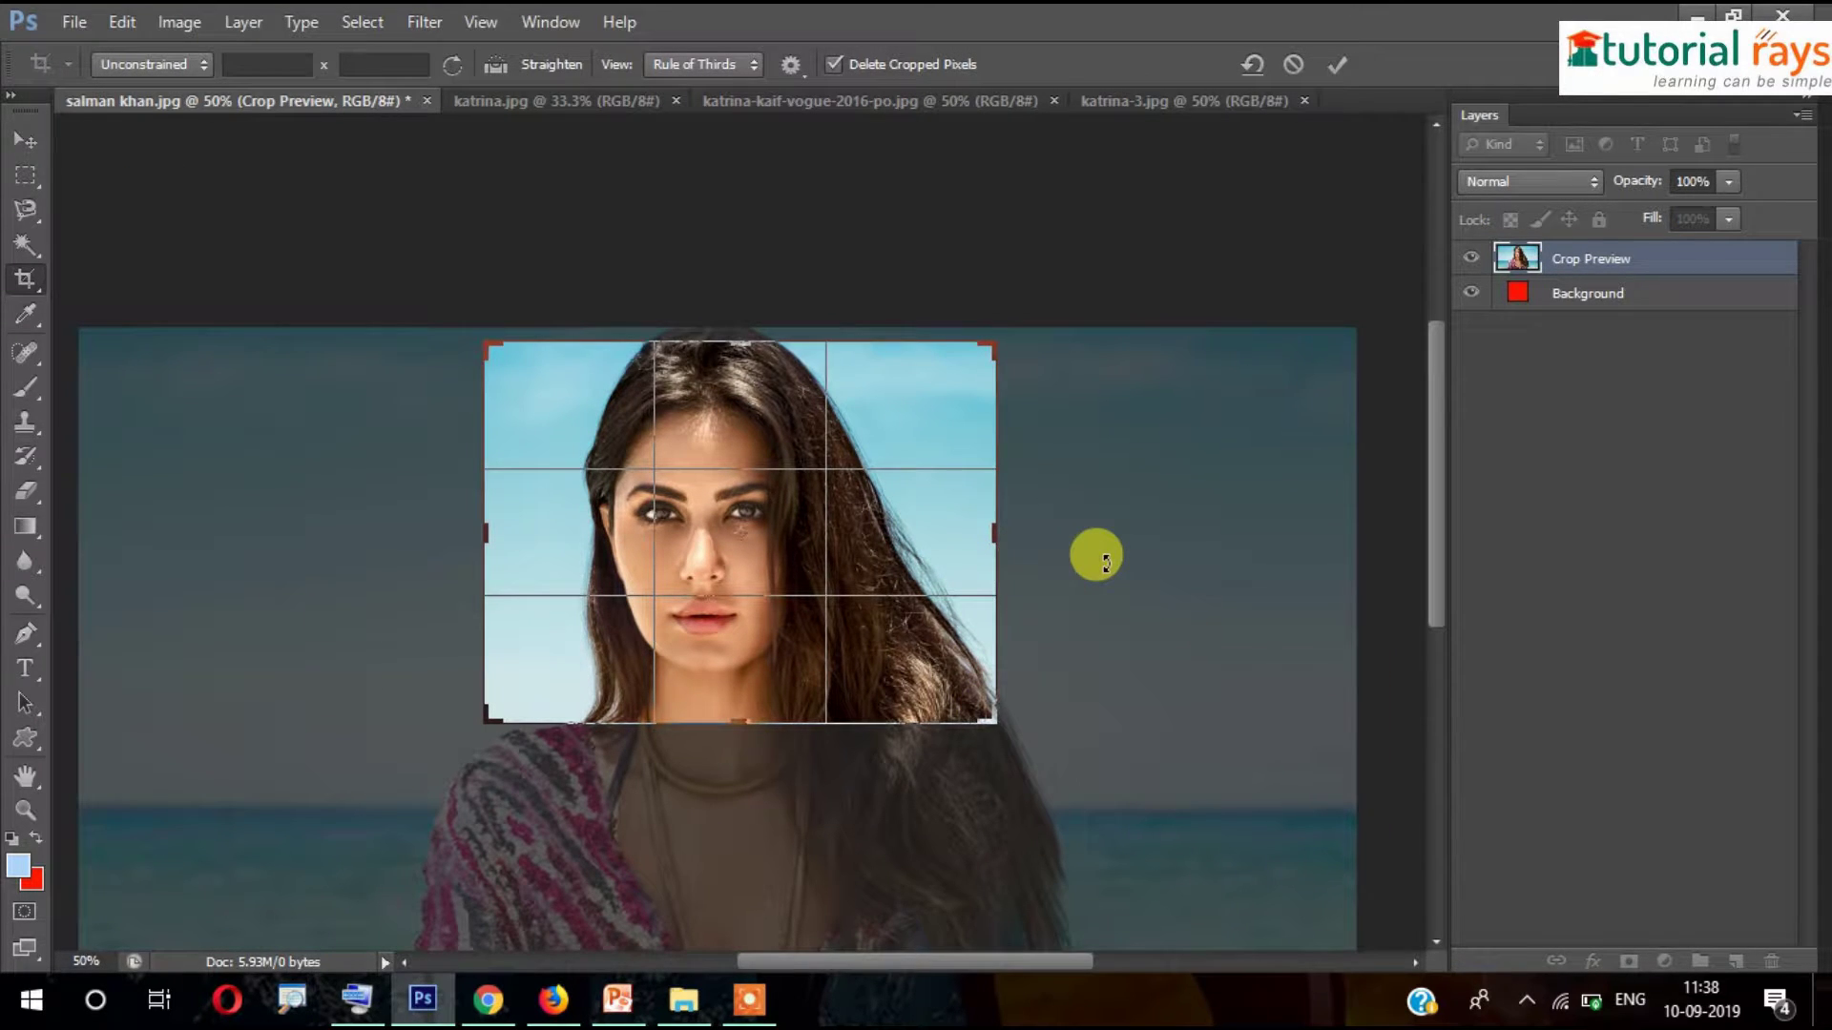
{"action": "key", "text": "Return"}
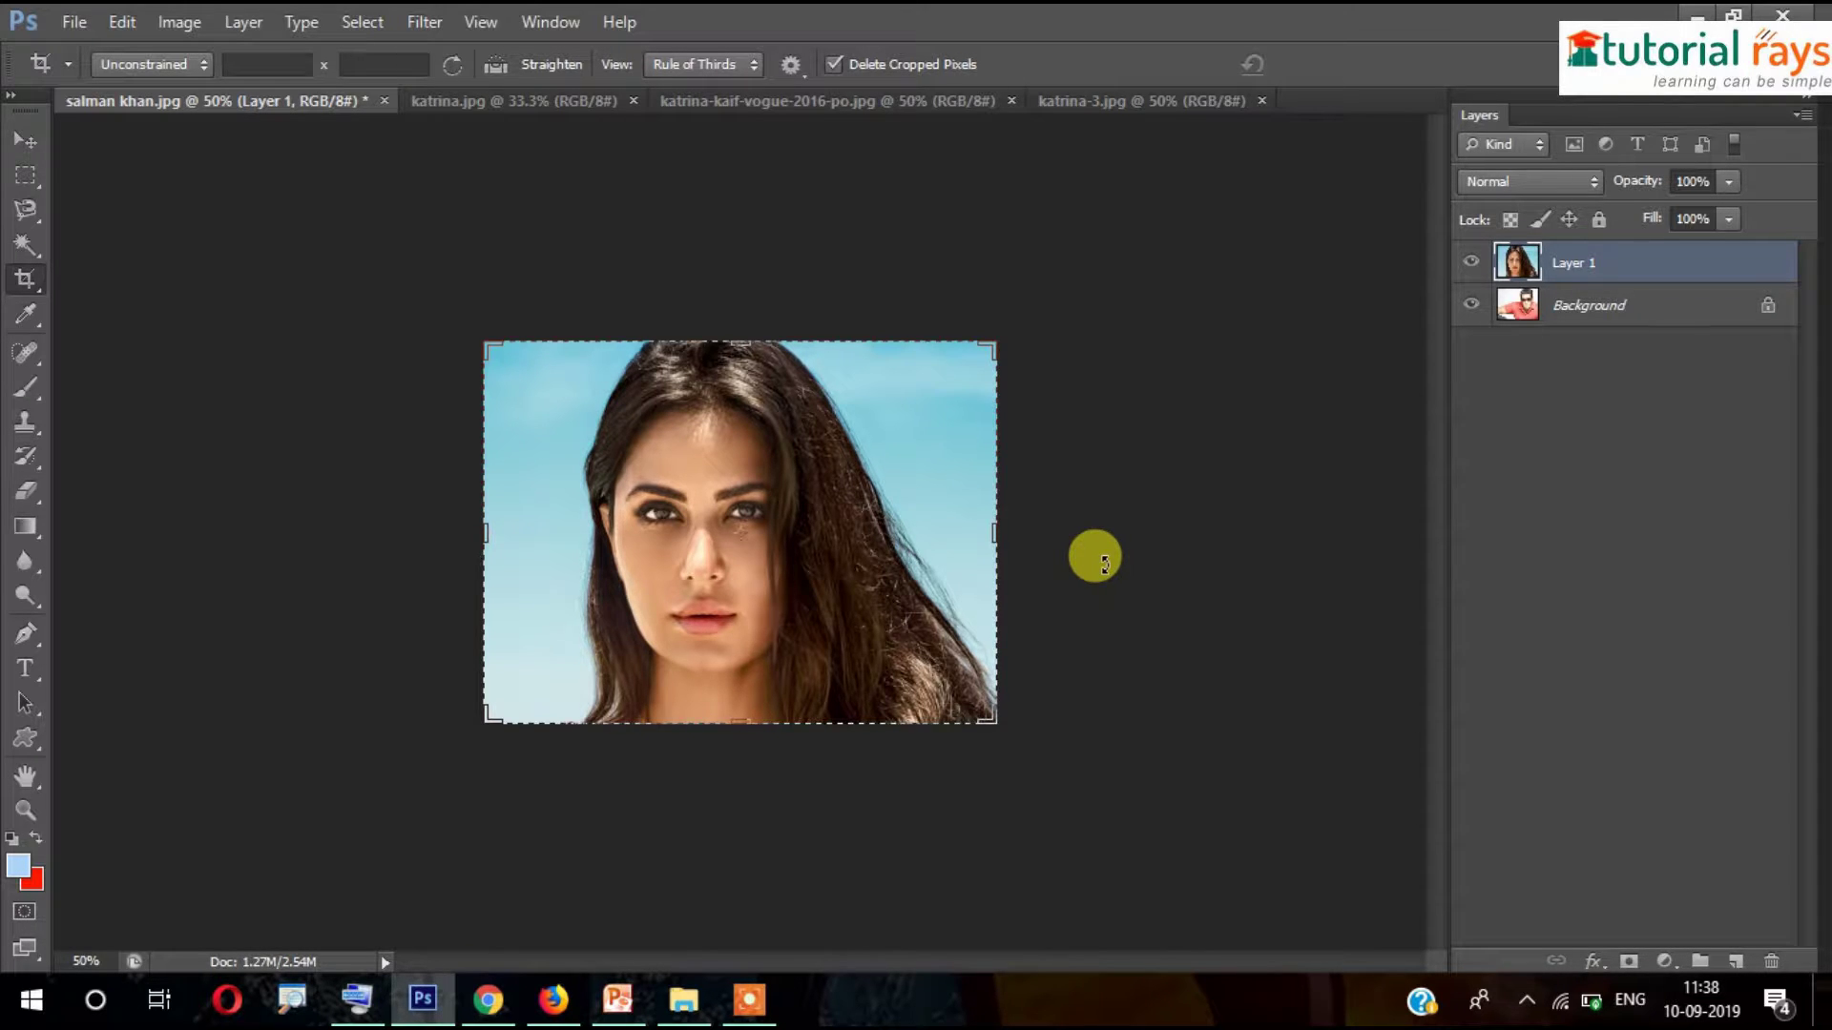
Undo the Crop tool's crop to restore the full beach photo, and activate the Crop tool again
{"action": "left_click", "coordinate": [30, 134]}
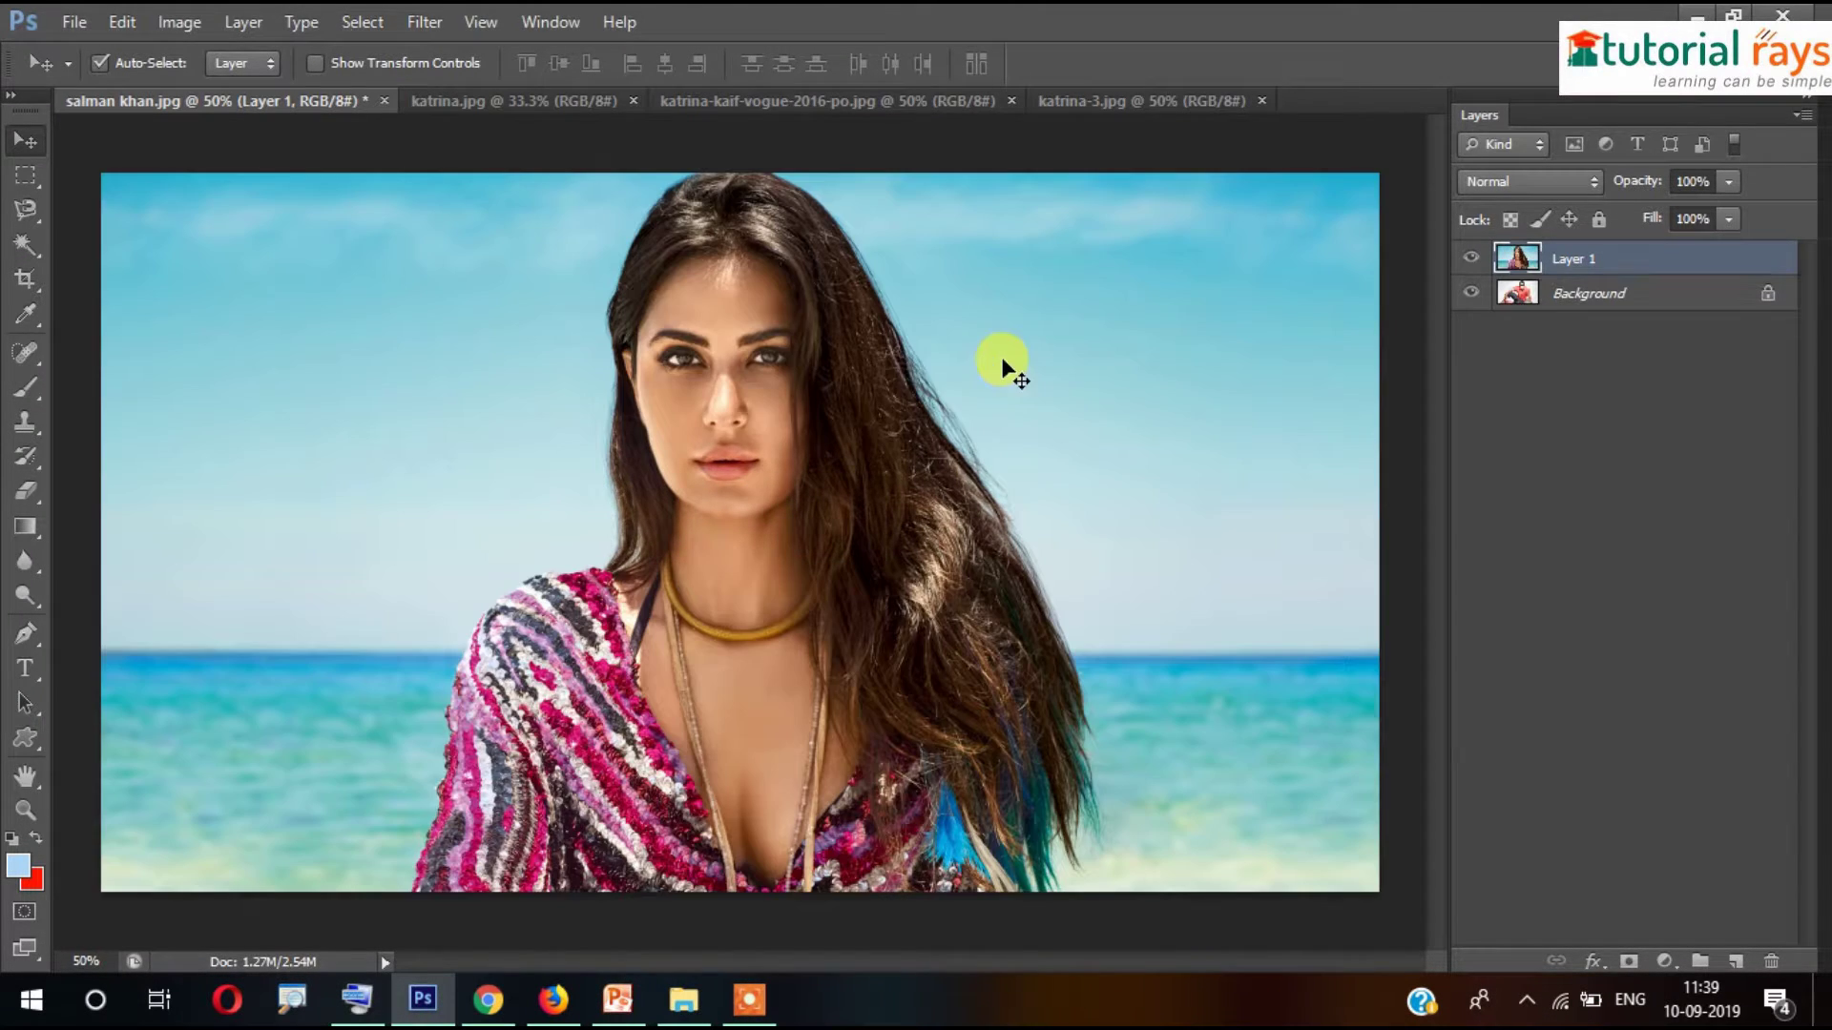
{"action": "left_click", "coordinate": [26, 281]}
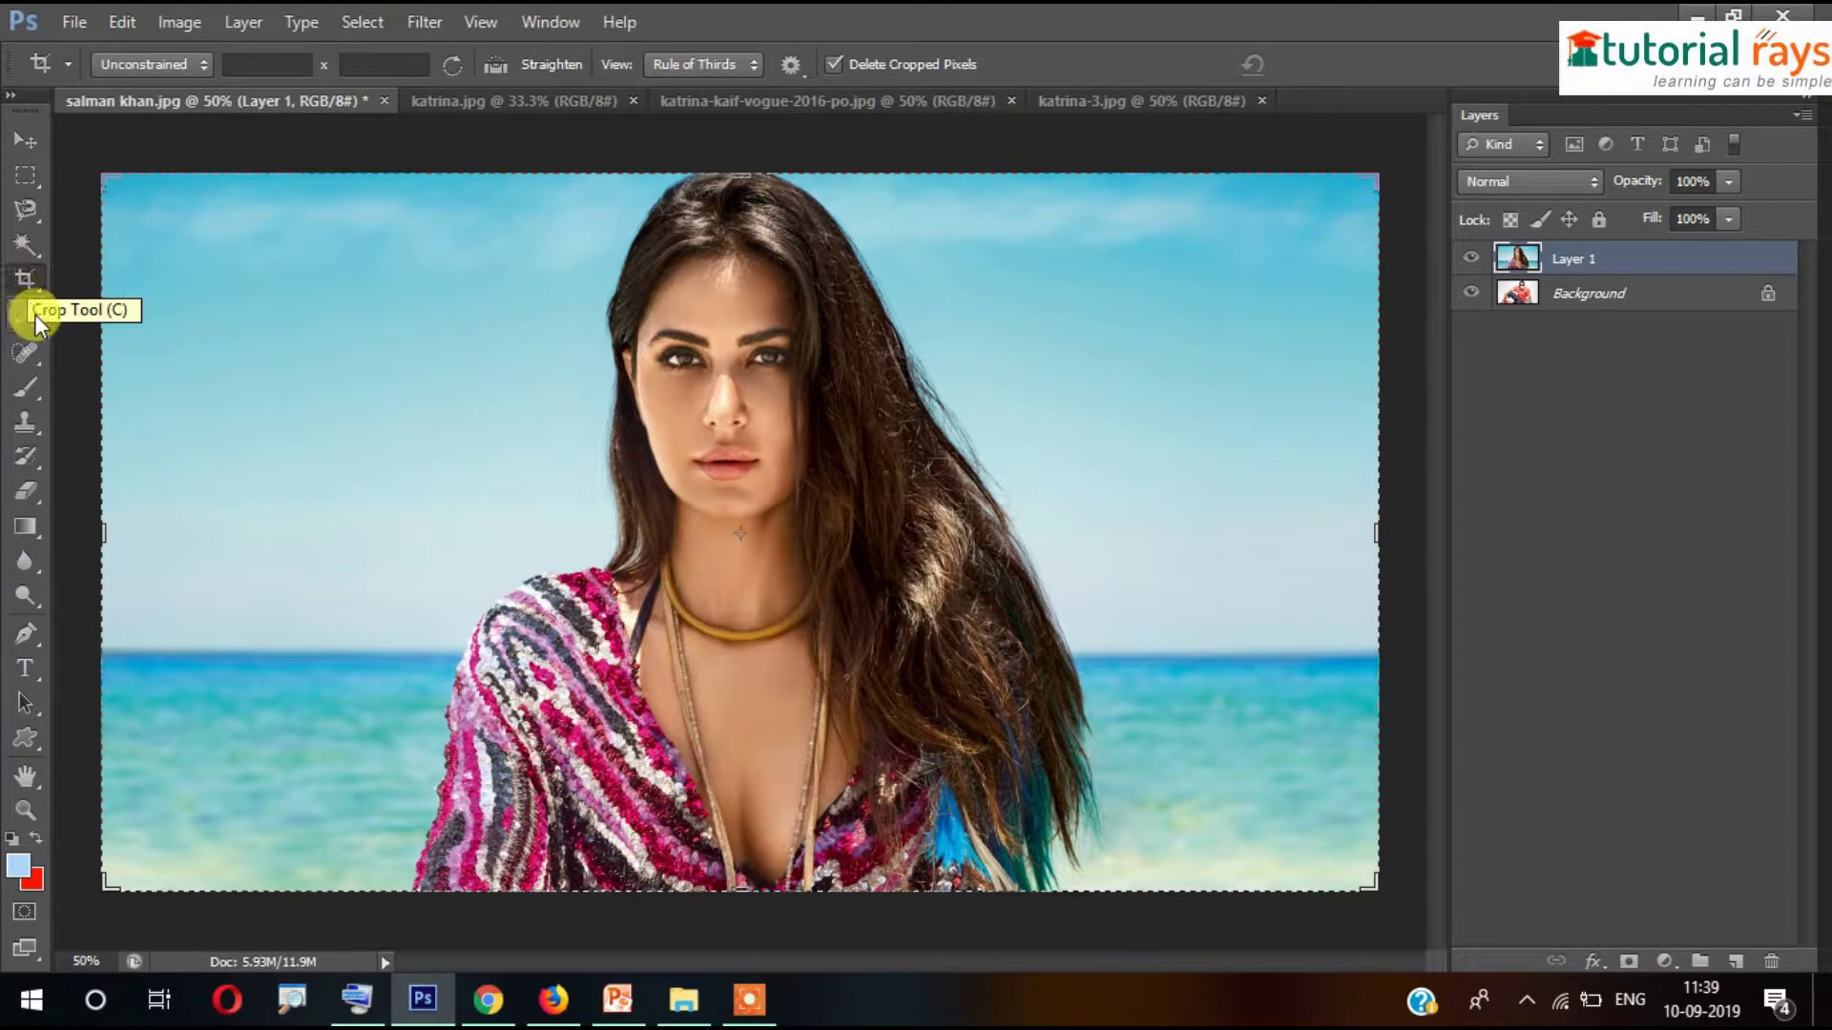
Draw an unconstrained crop frame around the woman's head and hair, then widen it and extend it down to the necklace
{"action": "left_click", "coordinate": [25, 277]}
{"action": "left_click", "coordinate": [210, 276]}
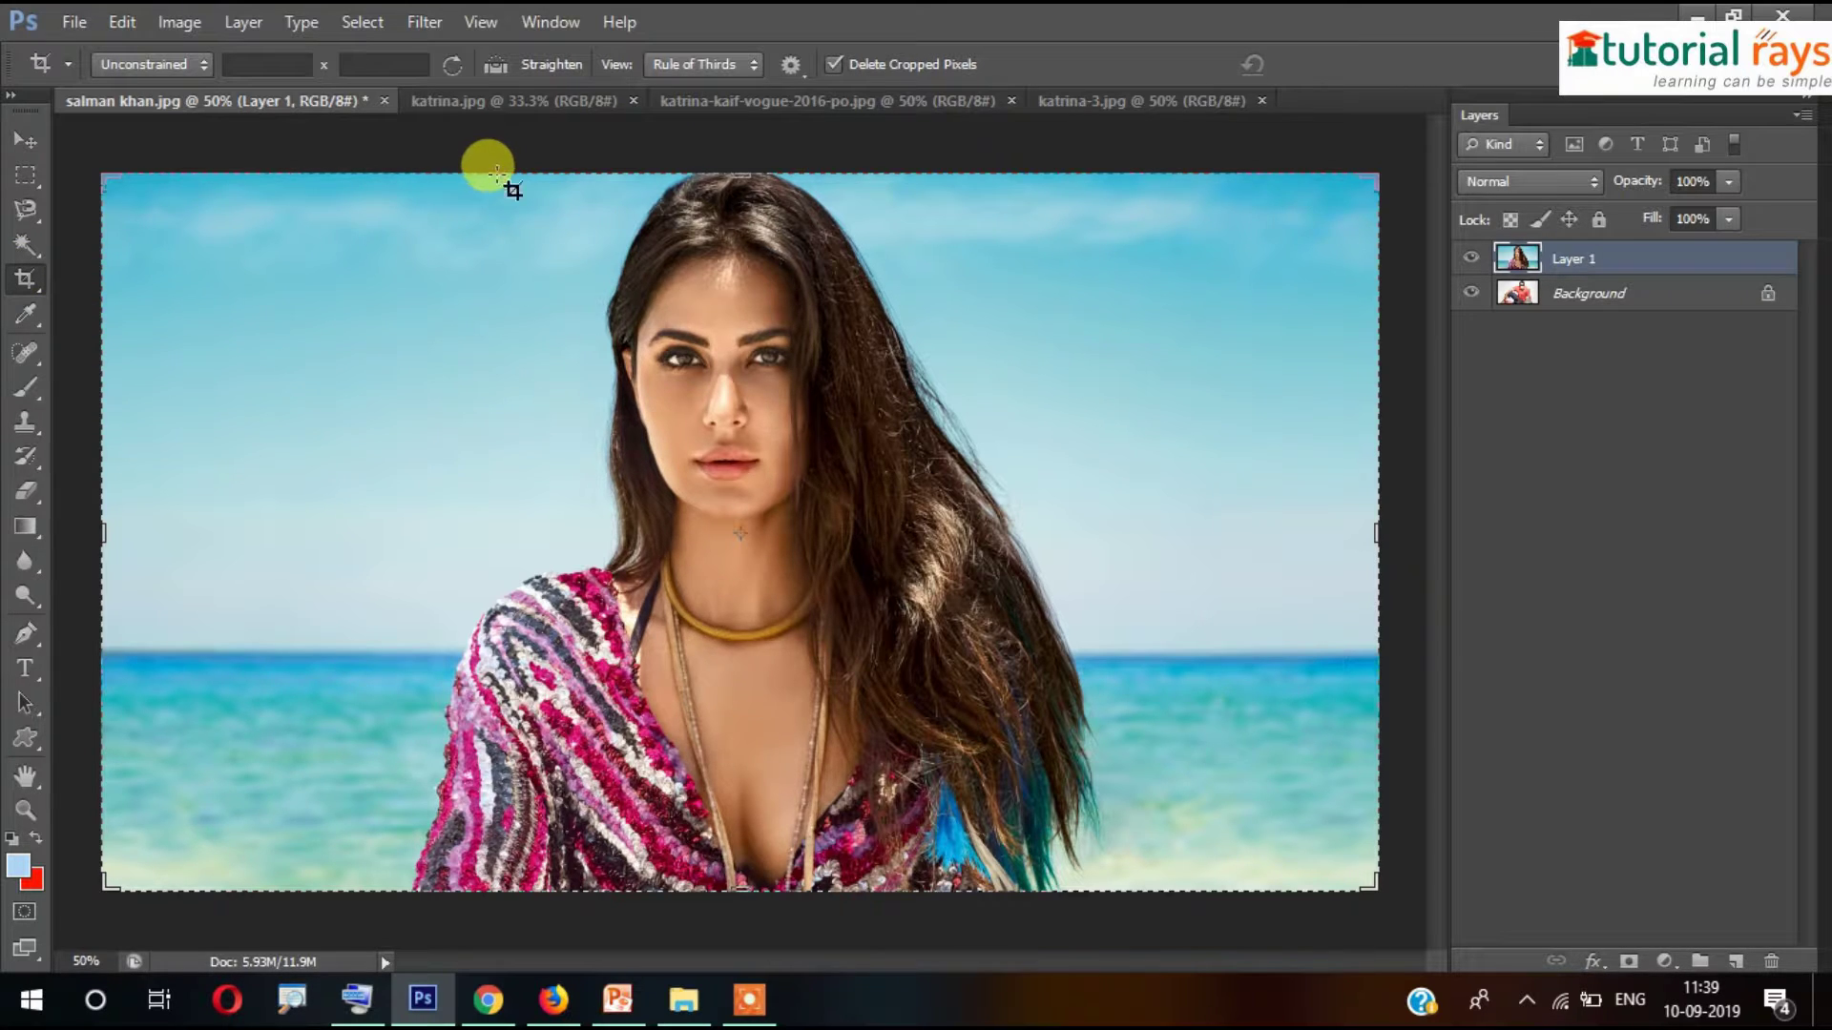
{"action": "left_click_drag", "start_coordinate": [497, 174], "coordinate": [1057, 576]}
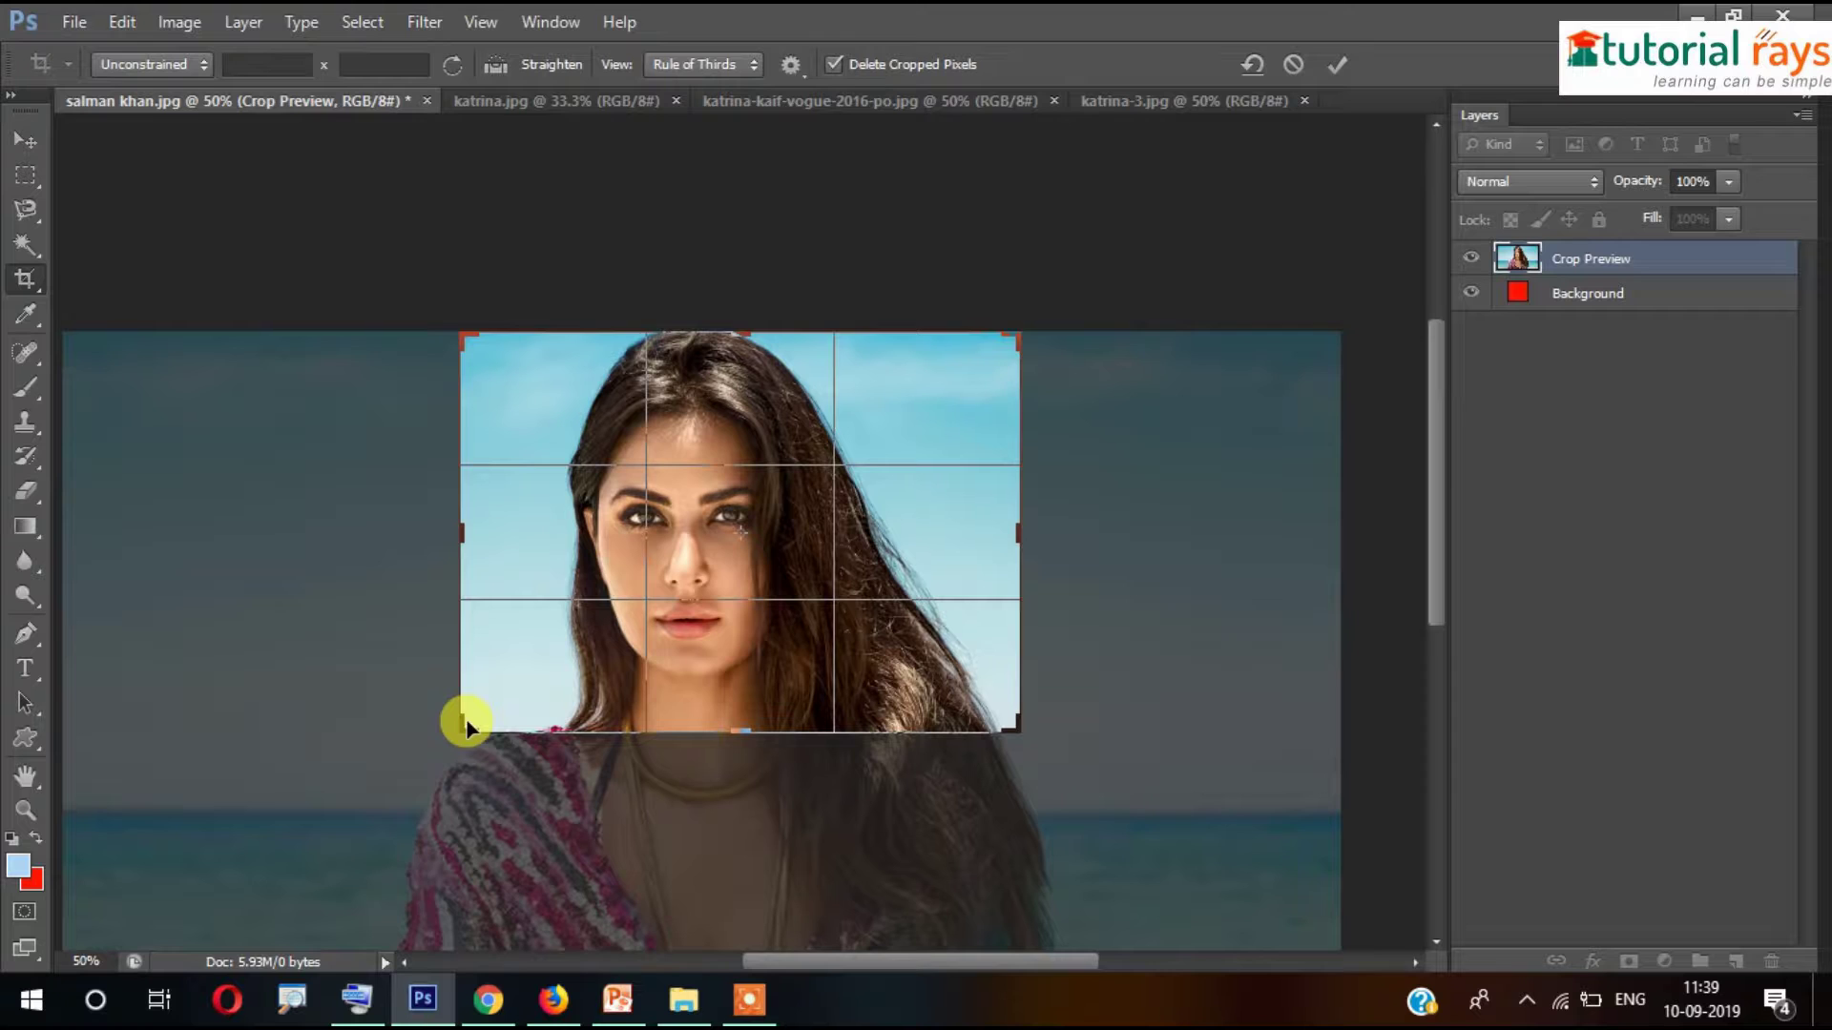
{"action": "left_click_drag", "start_coordinate": [466, 725], "coordinate": [513, 715]}
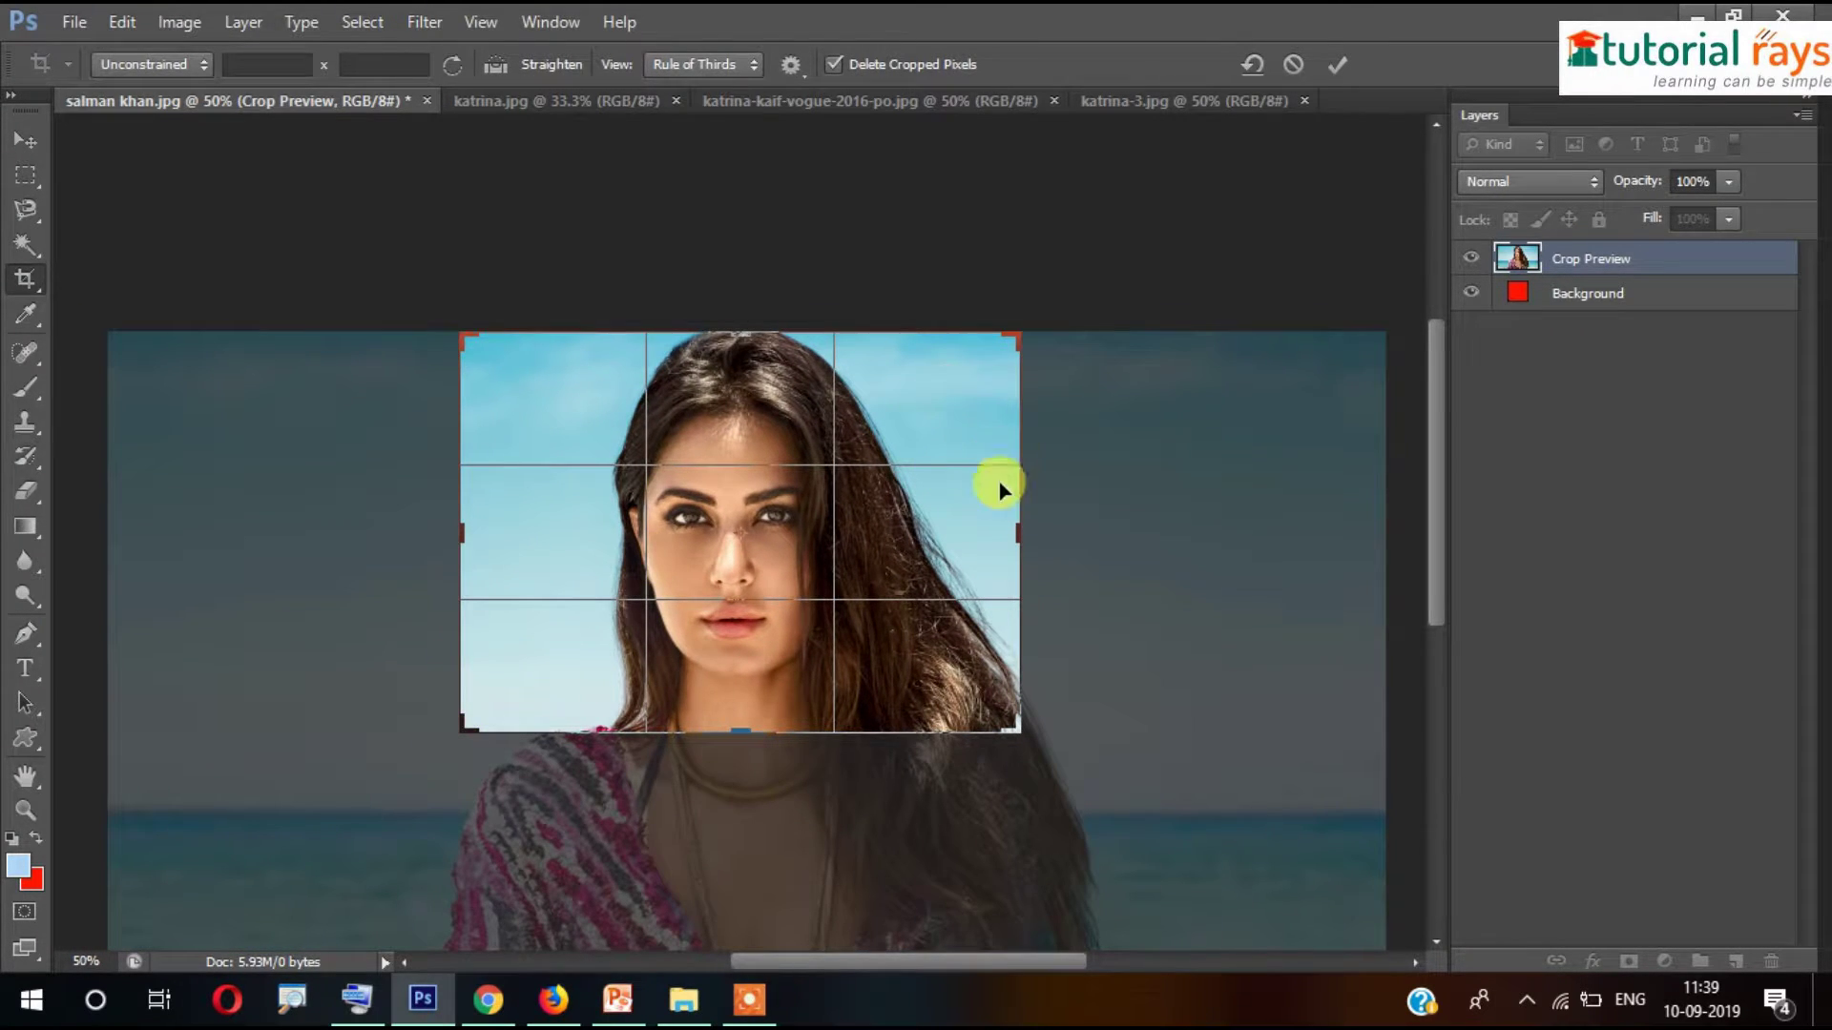
{"action": "left_click_drag", "start_coordinate": [1017, 523], "coordinate": [1061, 569]}
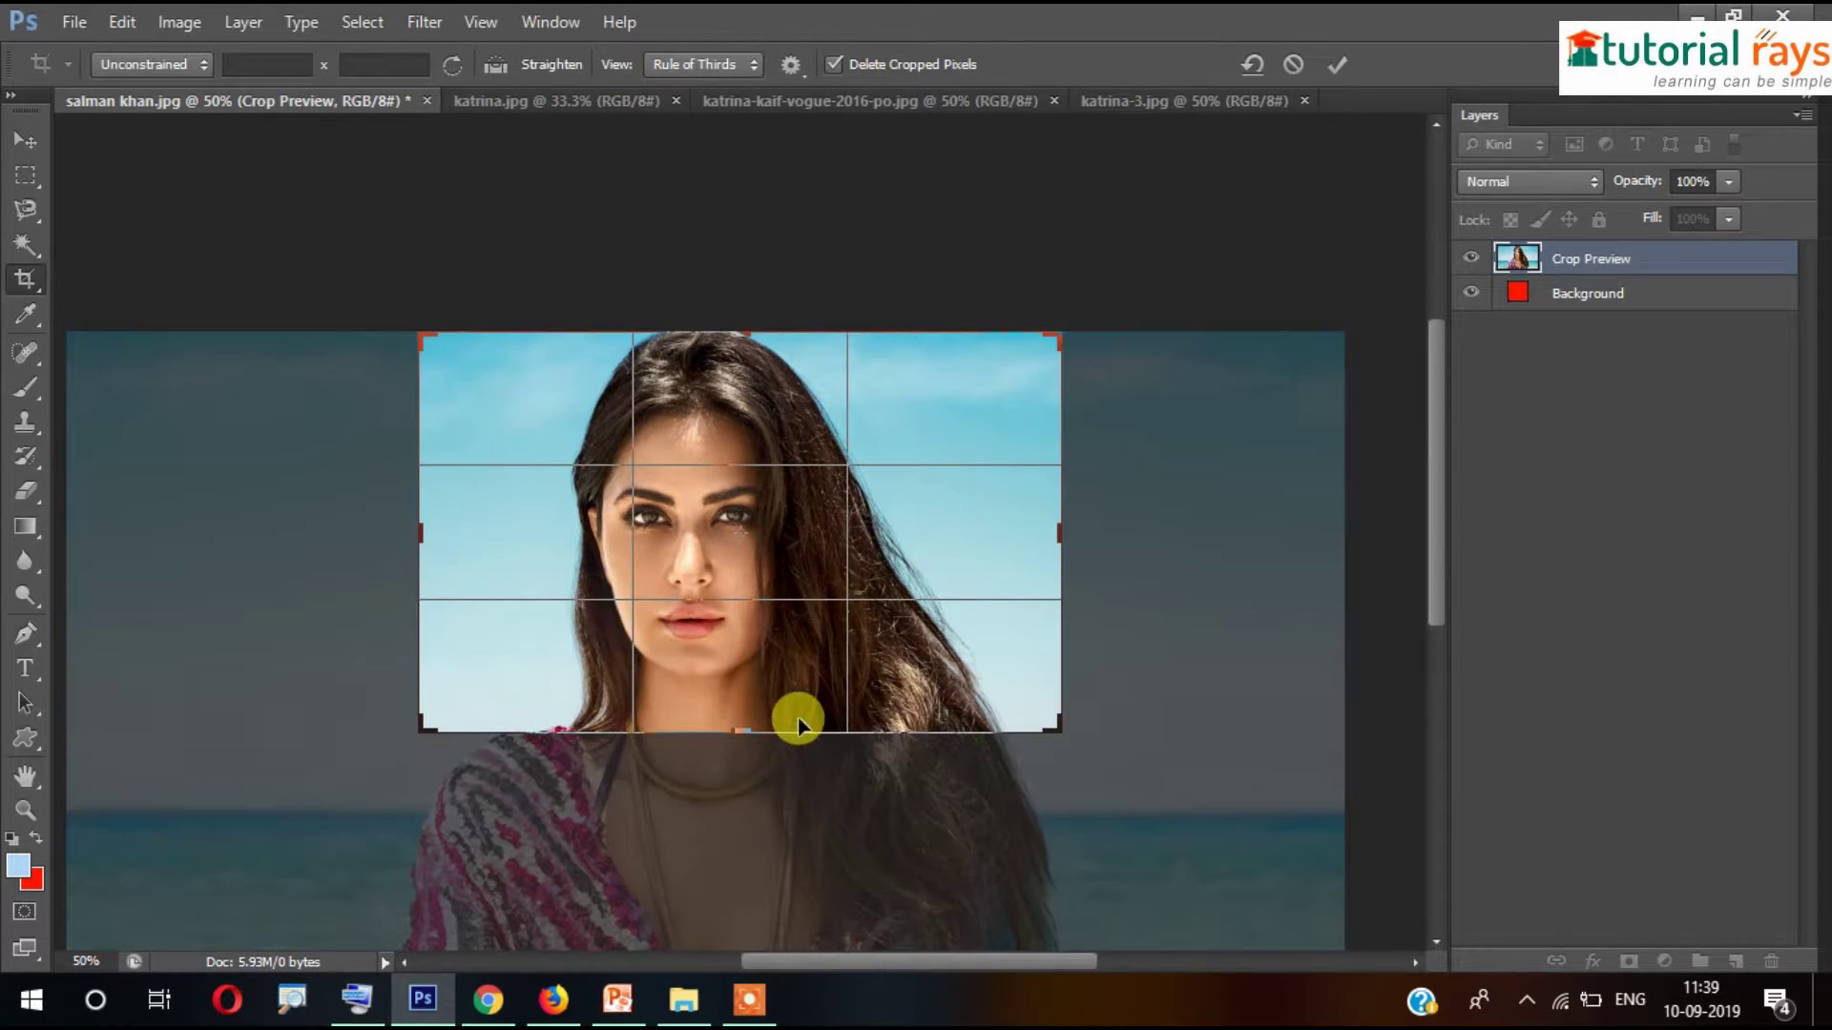
{"action": "left_click_drag", "start_coordinate": [740, 731], "coordinate": [738, 775]}
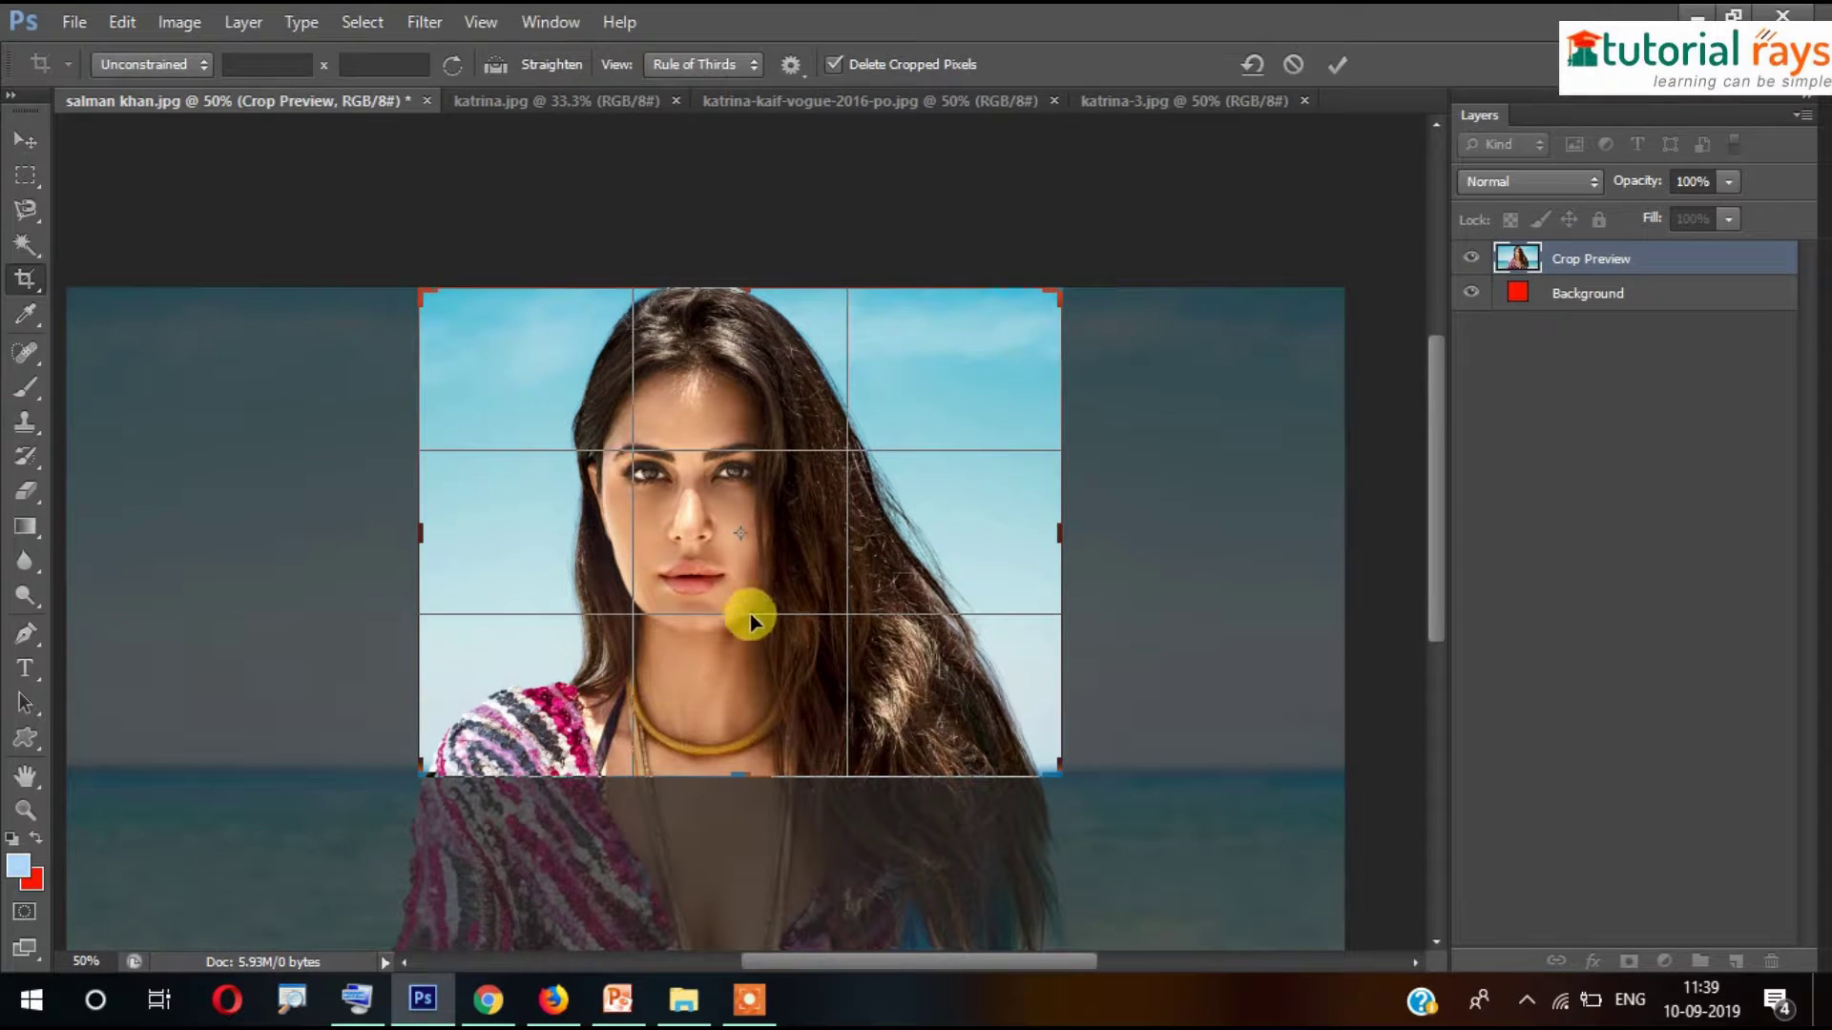
Shrink the crop frame, reposition the photo so the woman's head and hair fit inside it, and apply the crop
{"action": "left_click_drag", "start_coordinate": [749, 618], "coordinate": [806, 571]}
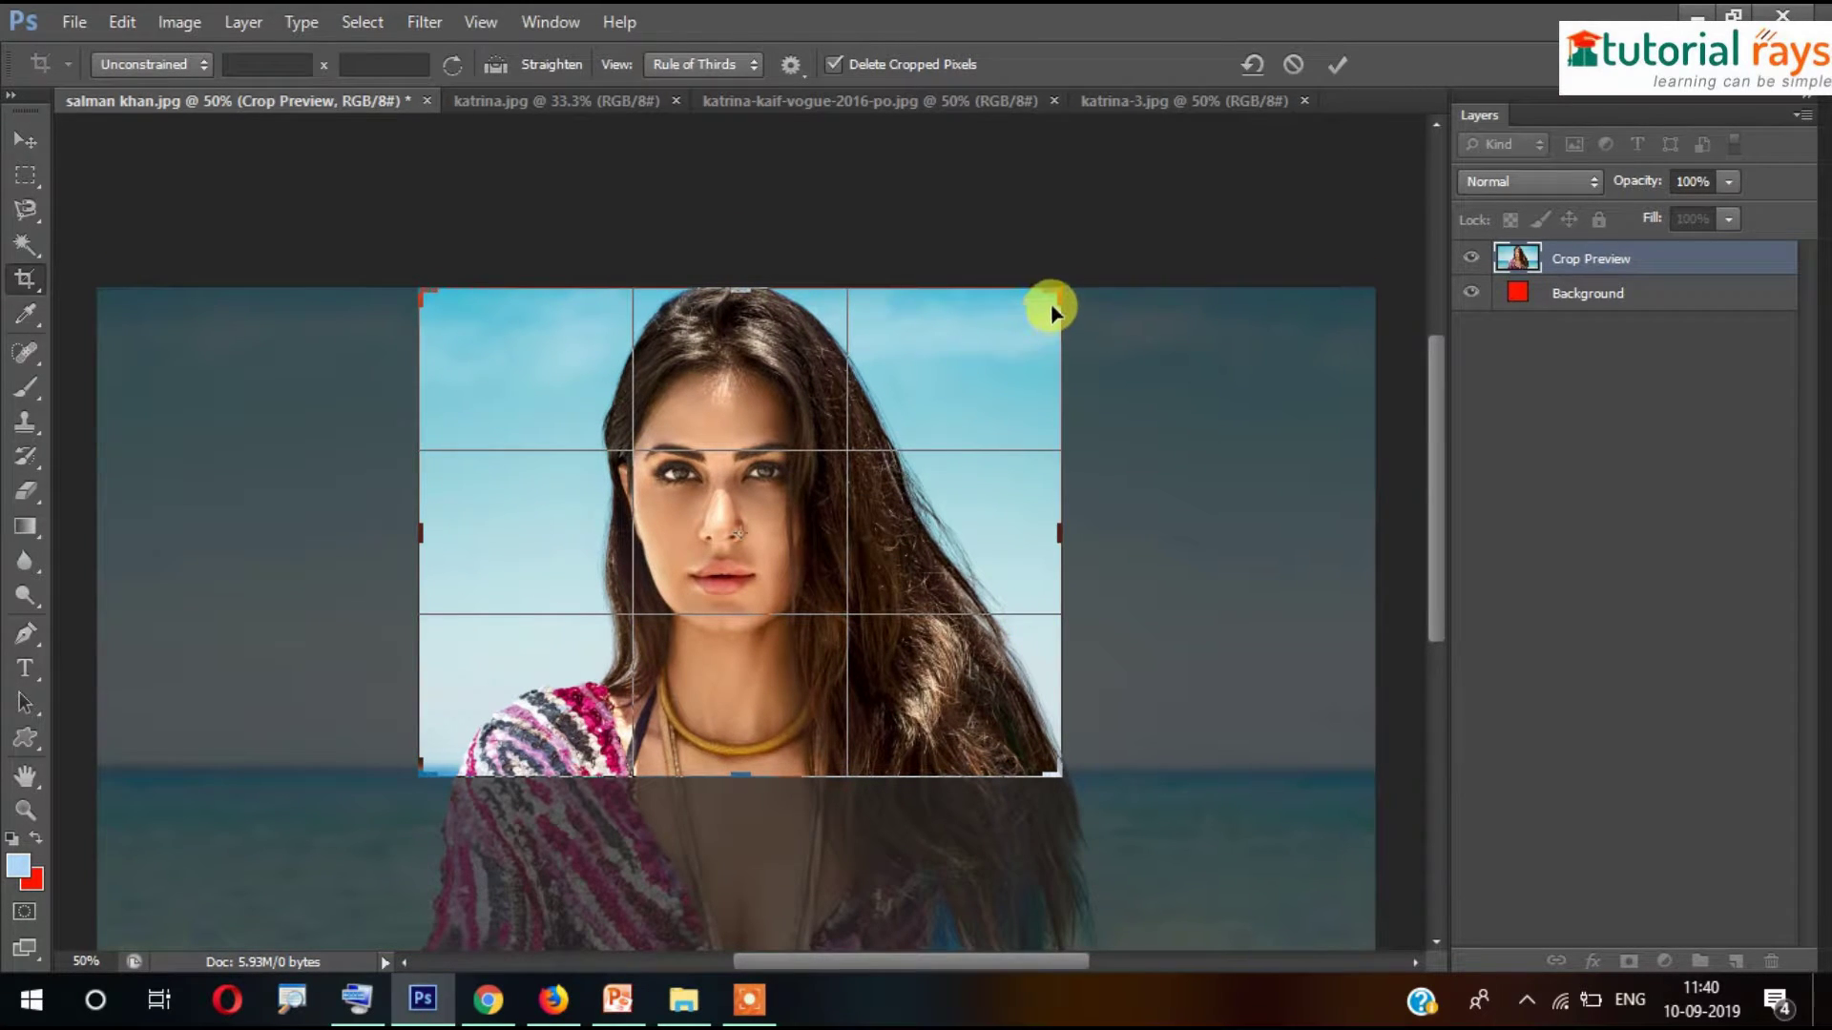
{"action": "left_click_drag", "start_coordinate": [1043, 286], "coordinate": [1072, 409]}
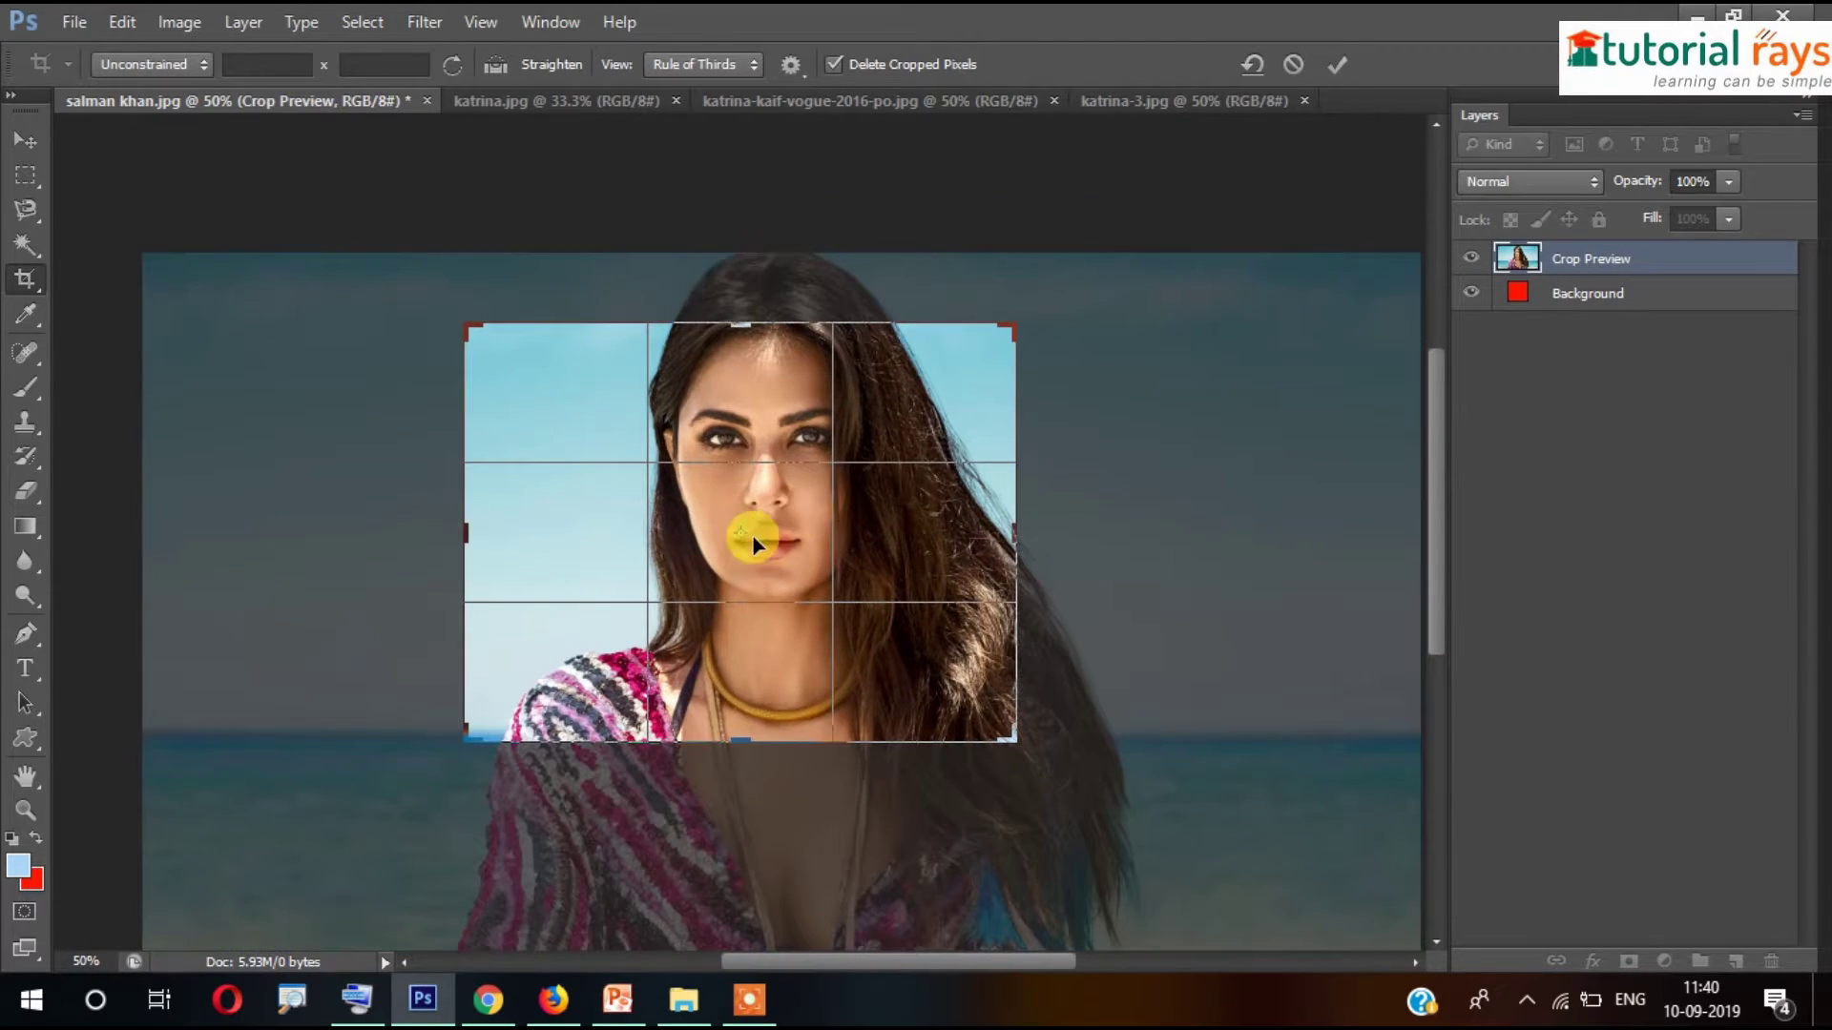
{"action": "left_click_drag", "start_coordinate": [752, 534], "coordinate": [692, 609]}
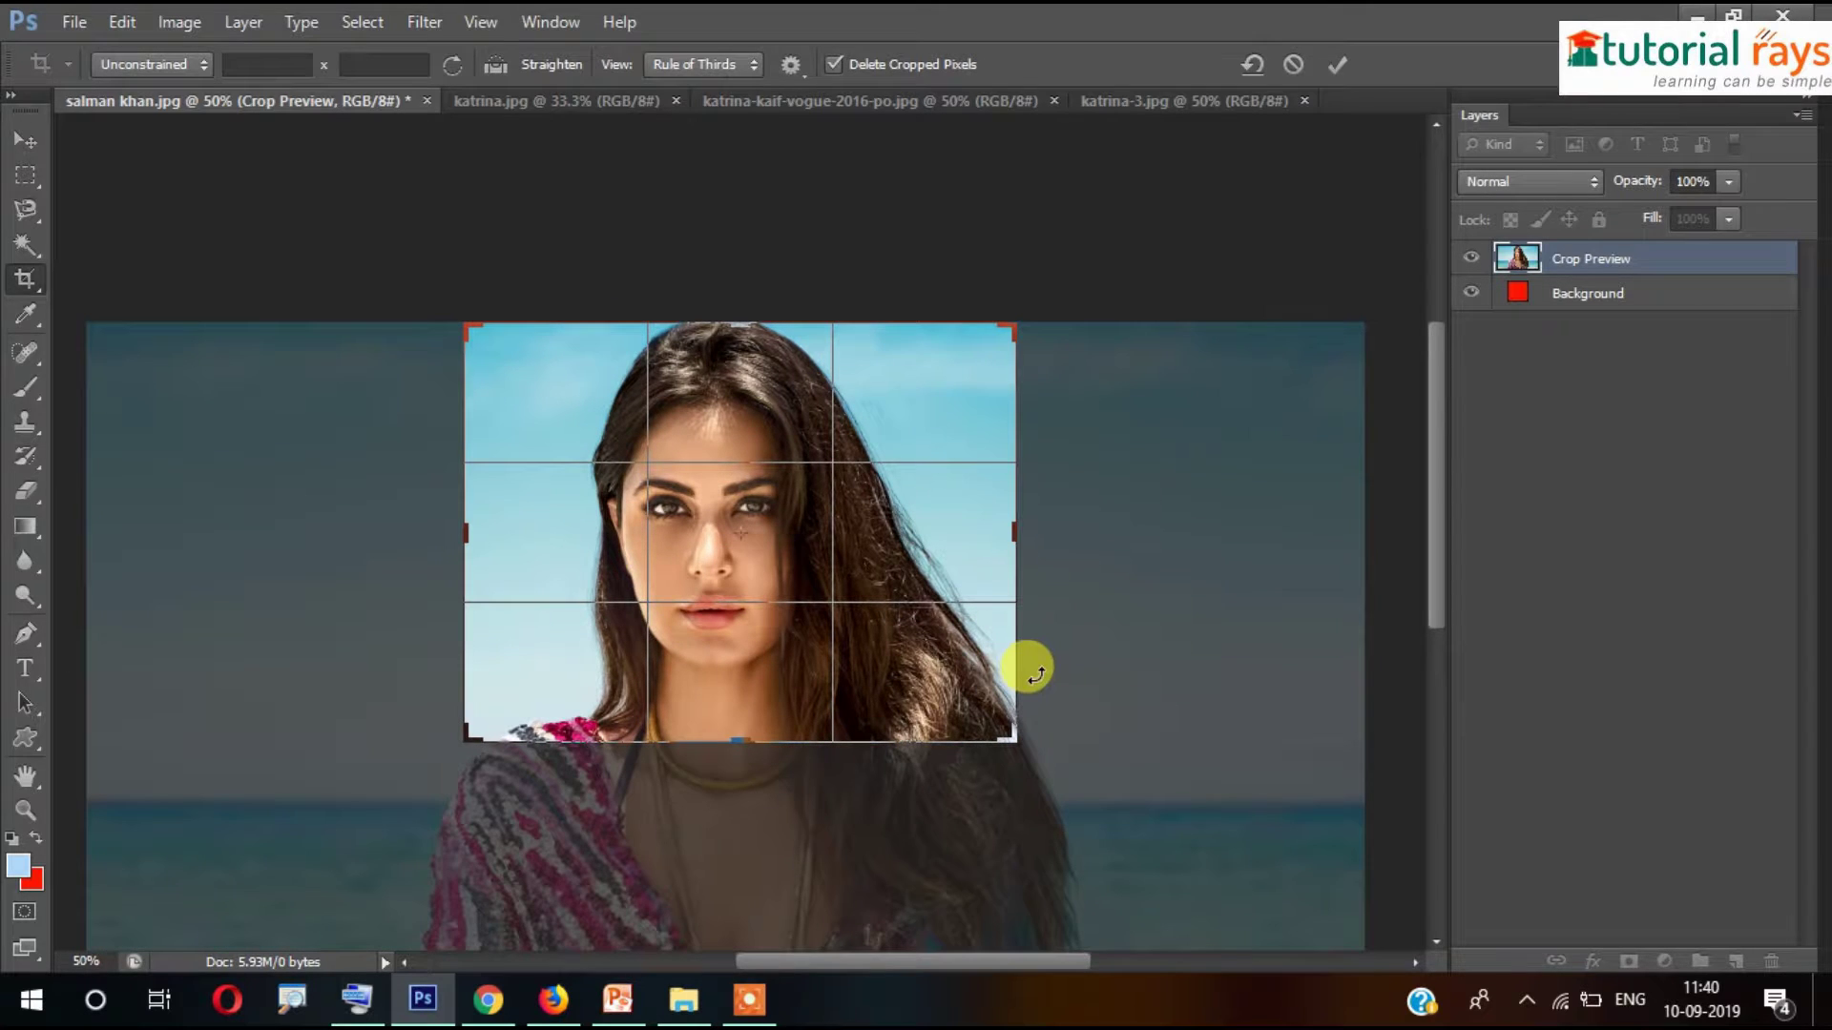
{"action": "key", "text": "Return"}
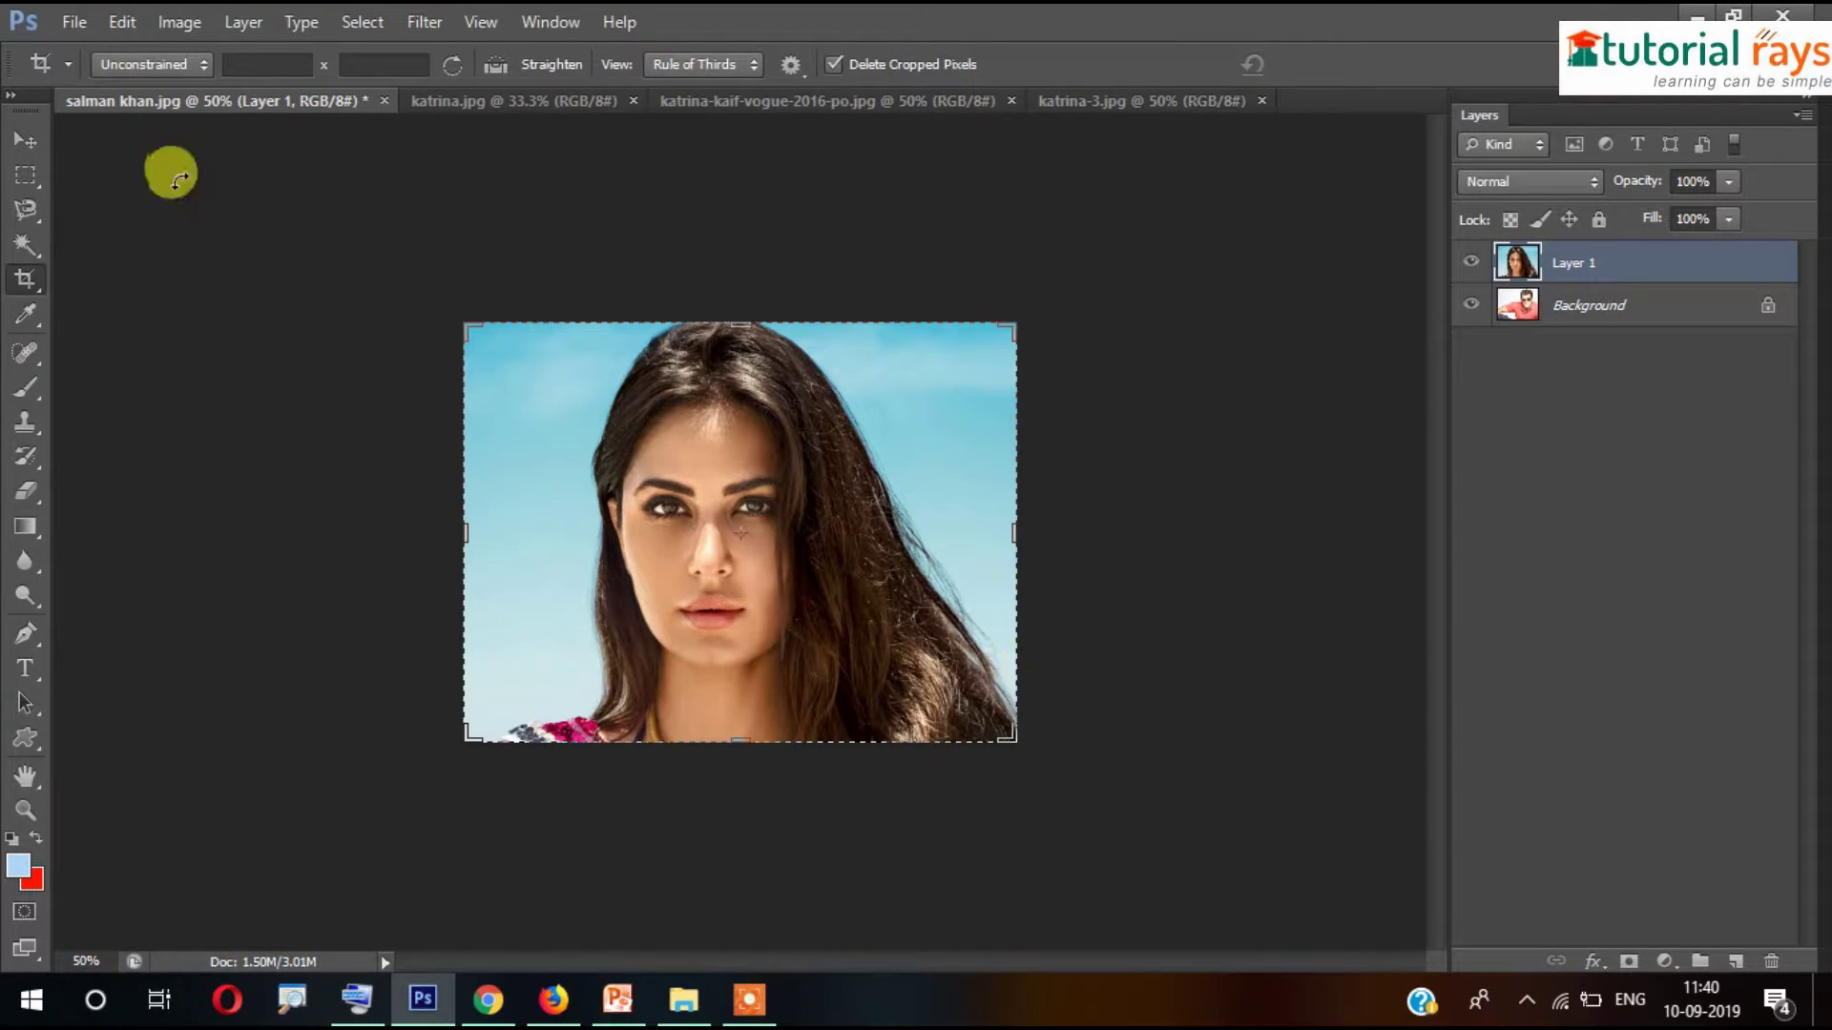
Activate the Move tool and undo the crop to restore the full beach photo
{"action": "left_click", "coordinate": [26, 142]}
{"action": "key", "text": "ctrl+alt+z"}
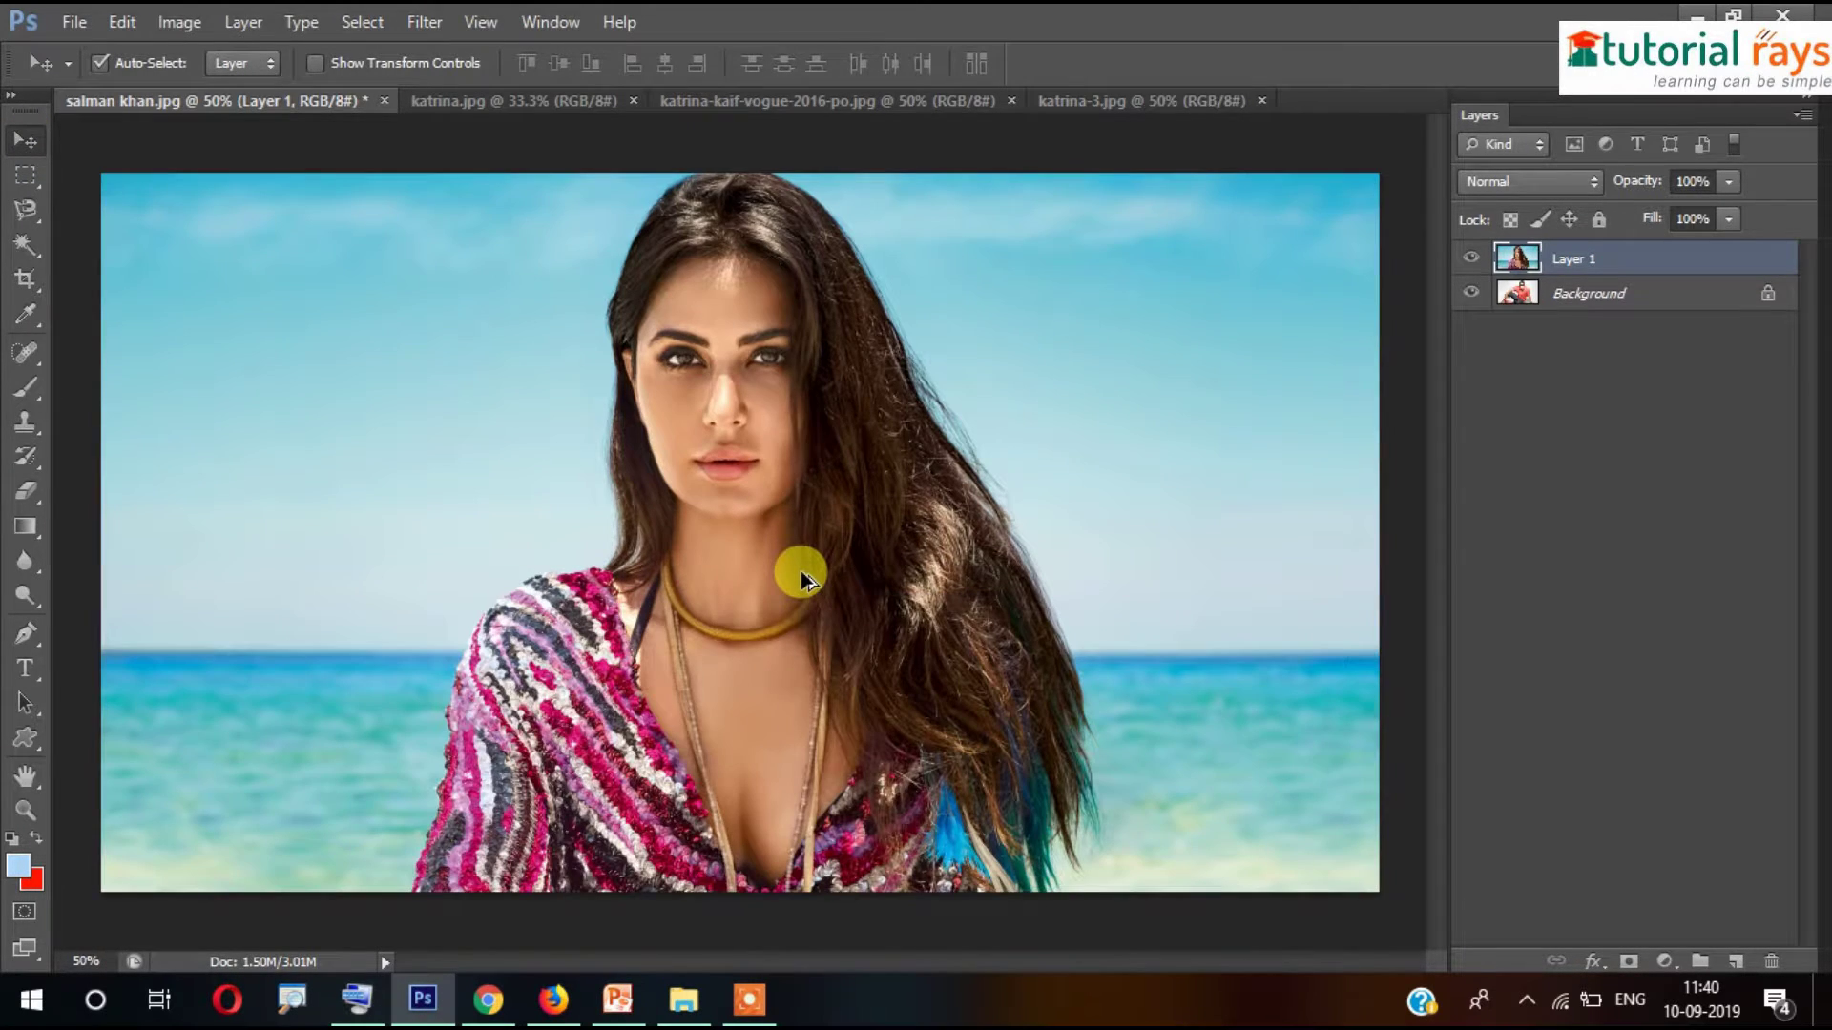